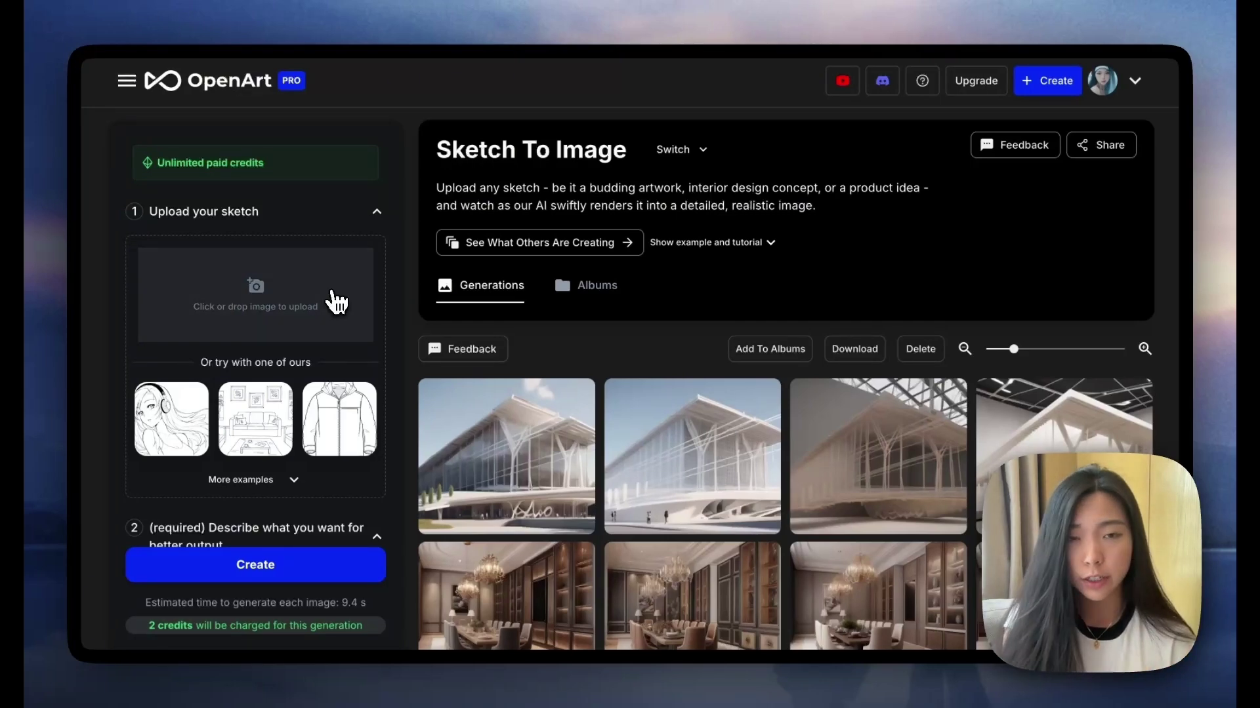
# - Upload the building sketch and describe the wanted output as "modern art museum"
pyautogui.click(336, 302)
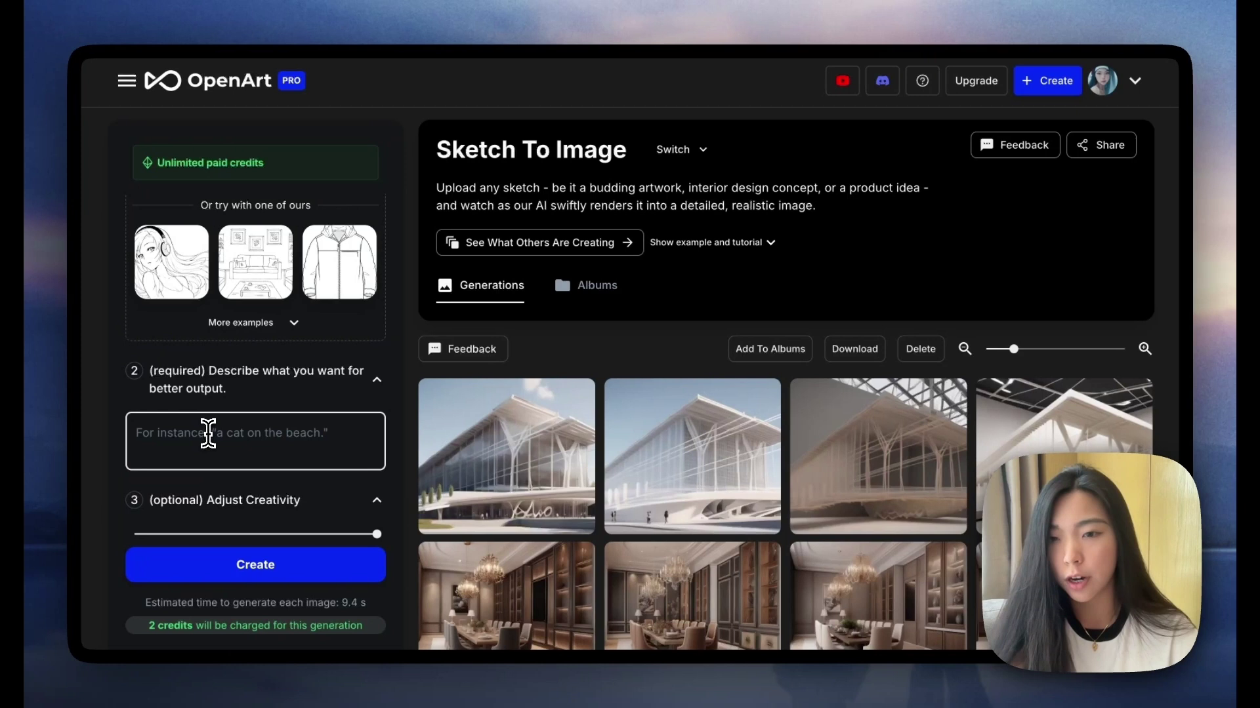
pyautogui.click(163, 429)
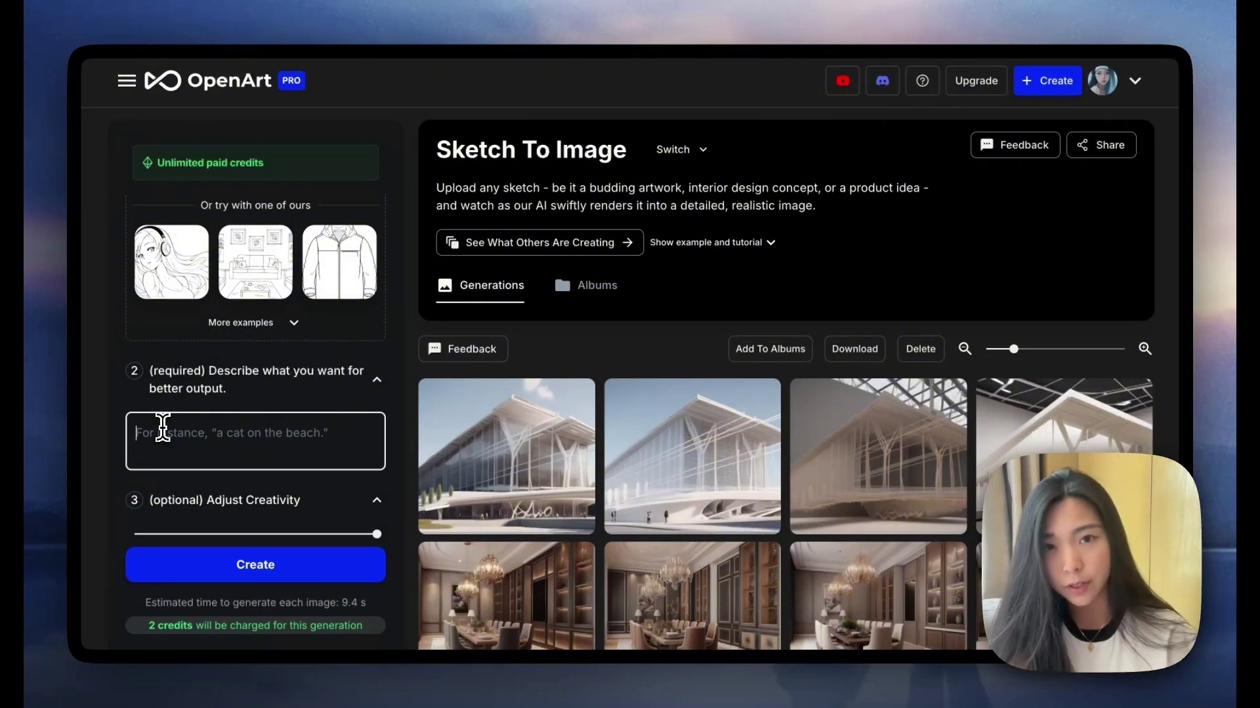
pyautogui.write('modern art museum')
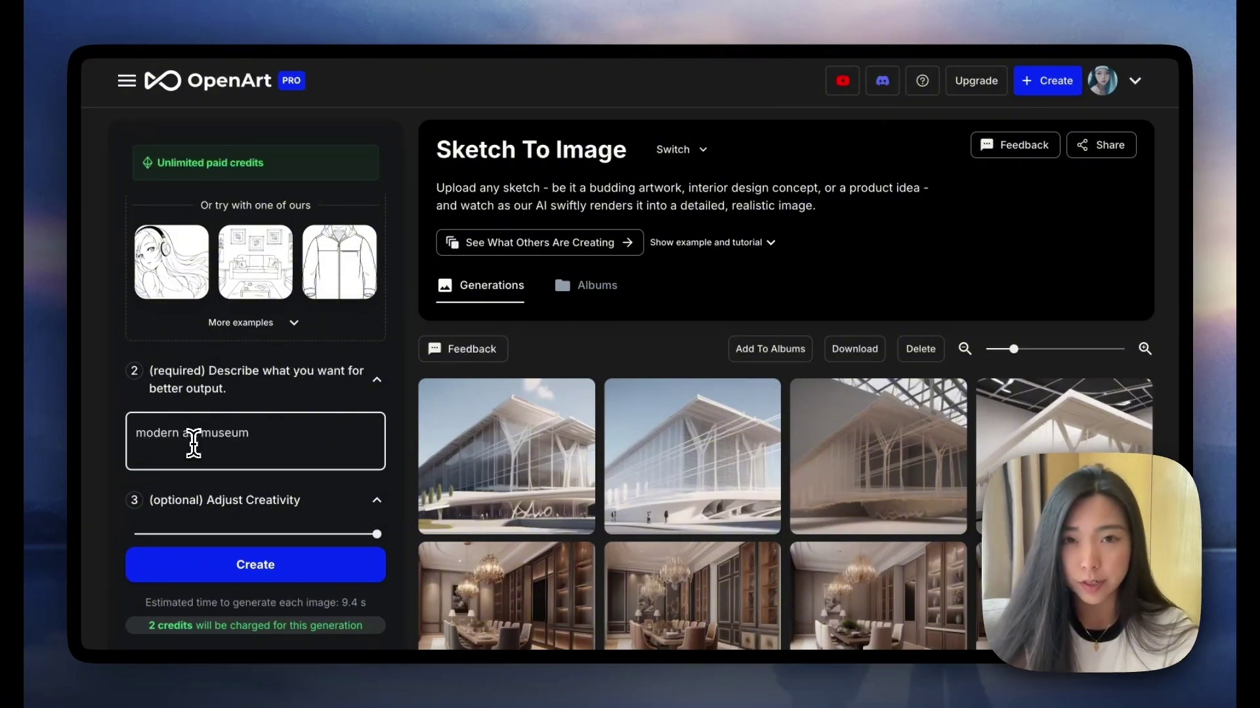
# - Generate two images at the highest creativity in the Default style and view the results enlarged
pyautogui.scroll(-3, 273, 416)
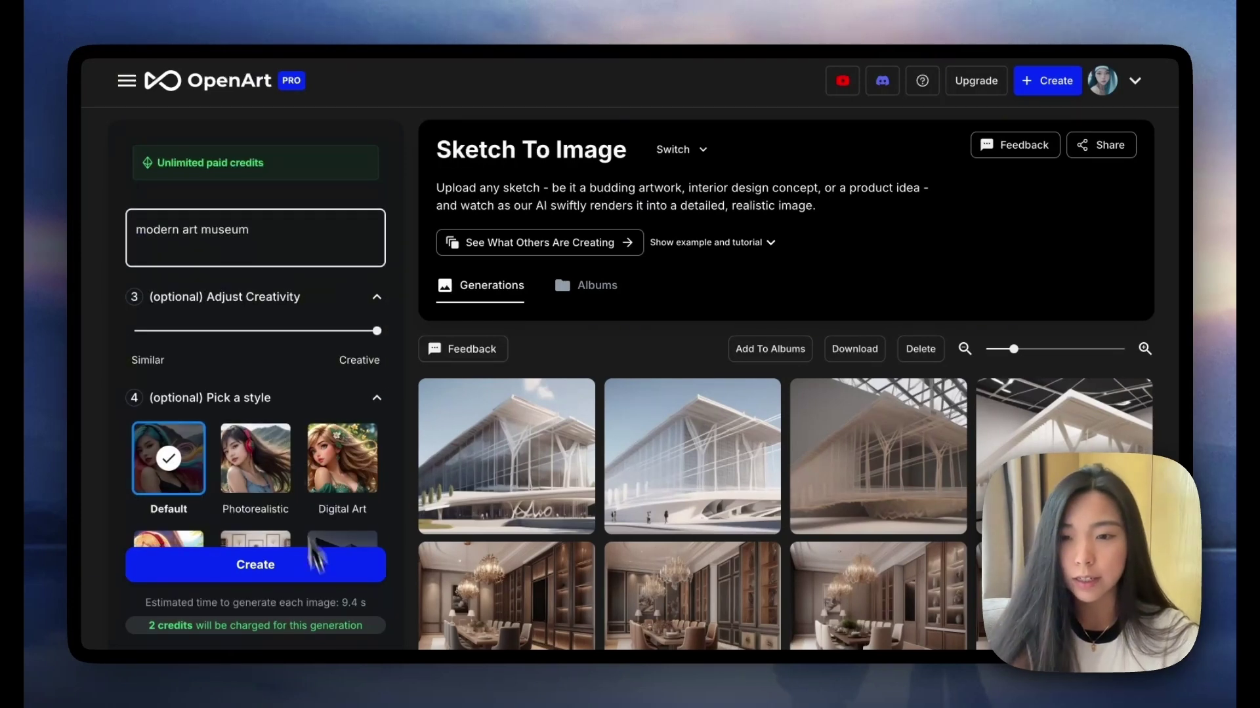
pyautogui.scroll(-1, 278, 289)
pyautogui.moveTo(359, 266)
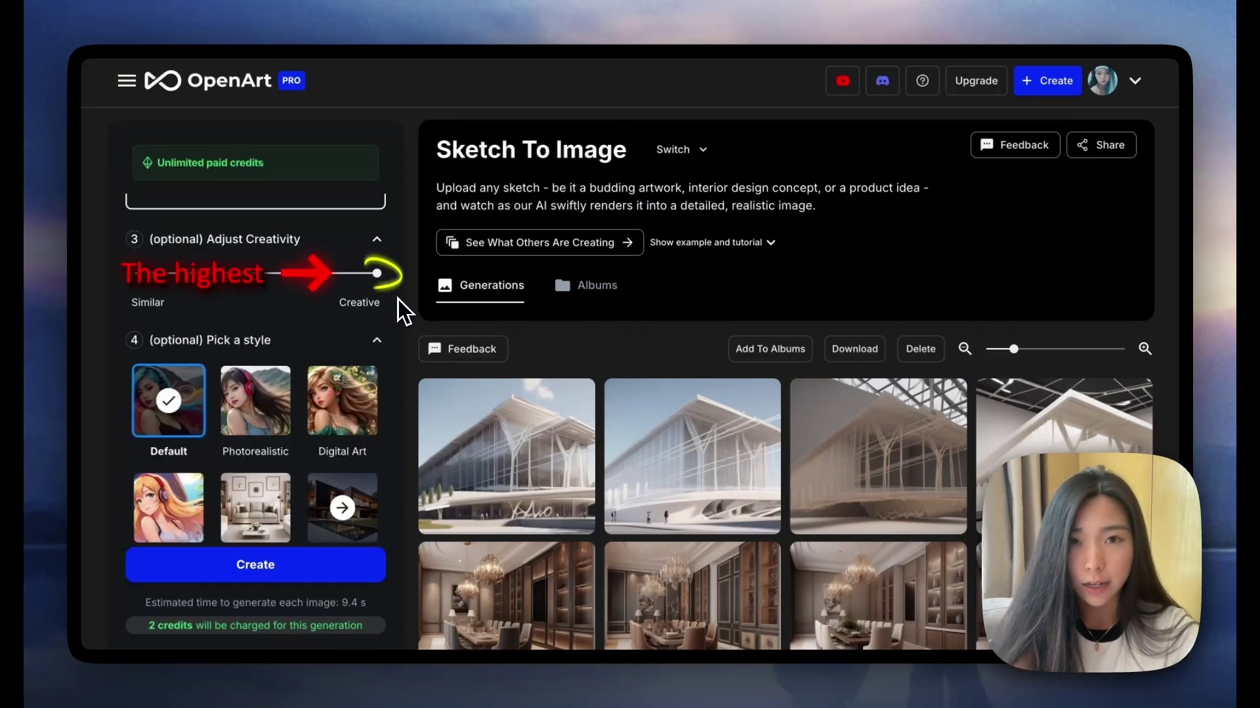
pyautogui.scroll(-6, 300, 321)
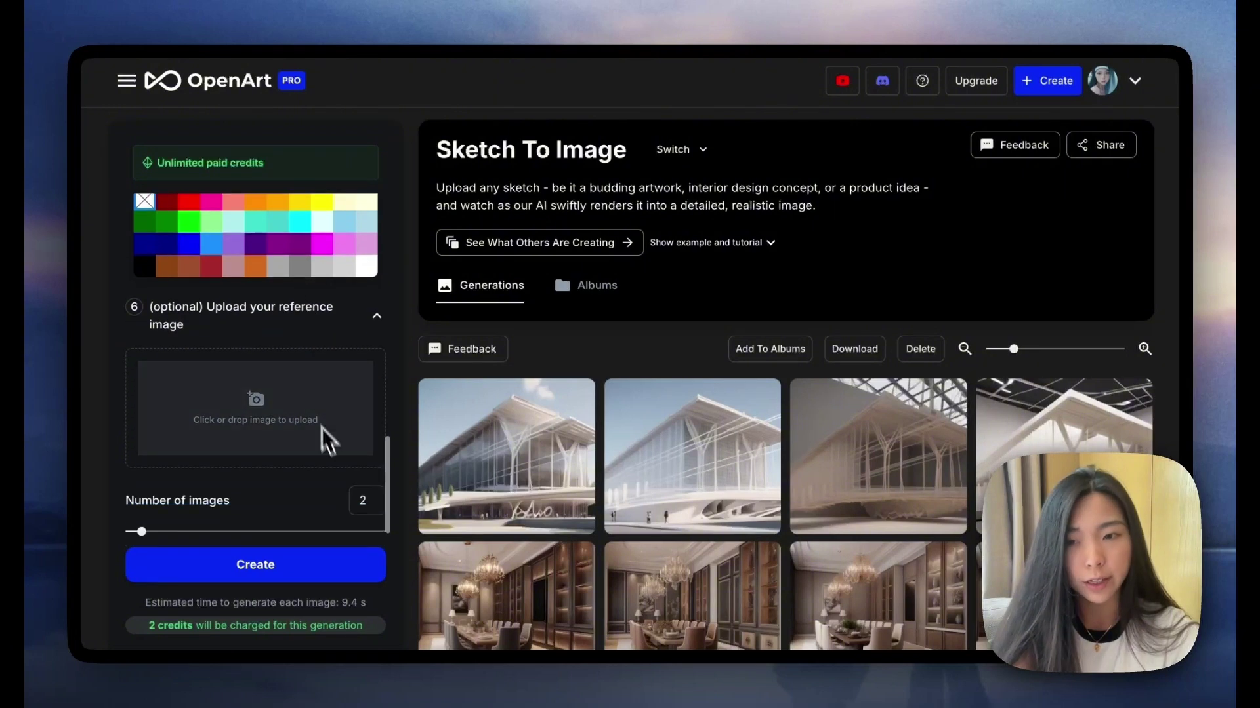
pyautogui.click(323, 563)
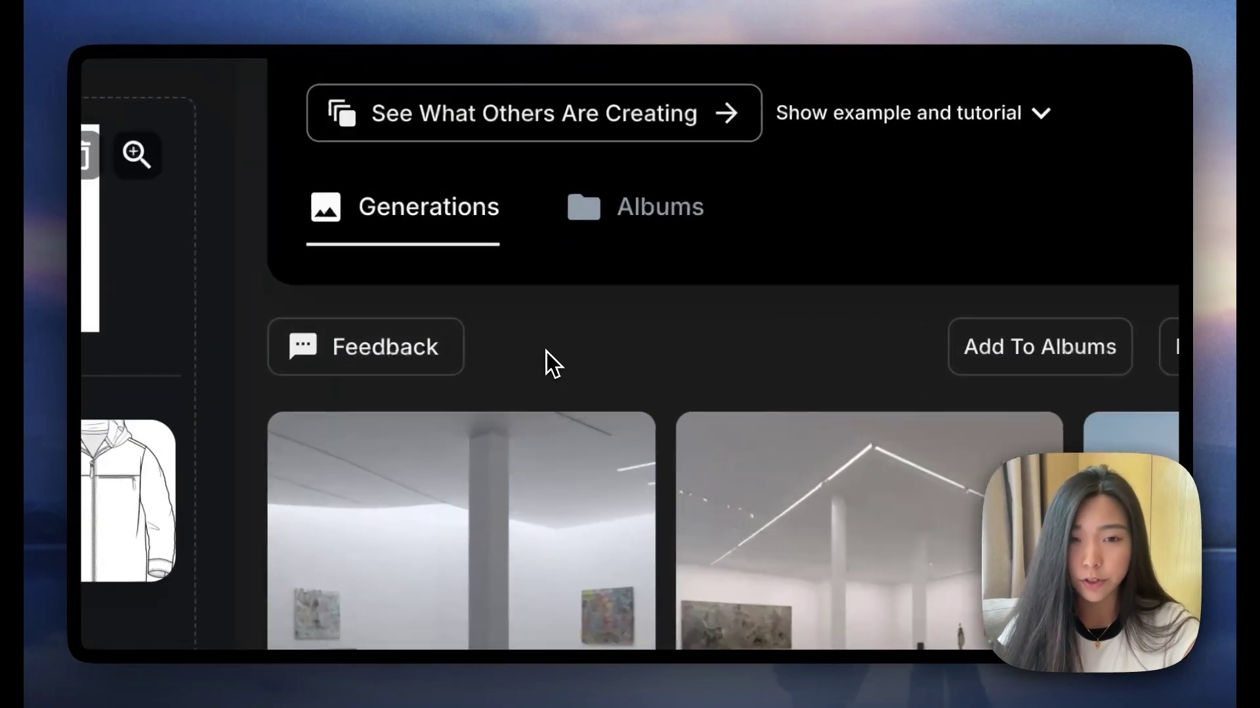
pyautogui.click(518, 407)
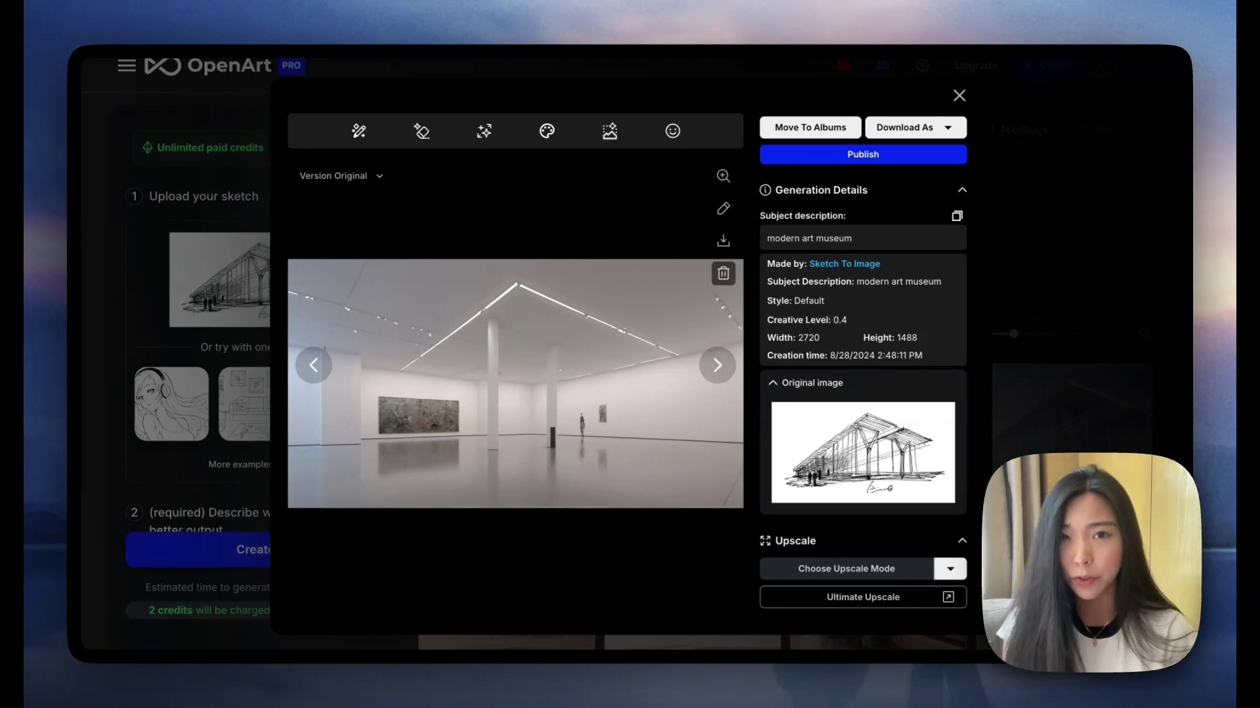
pyautogui.press('Right')
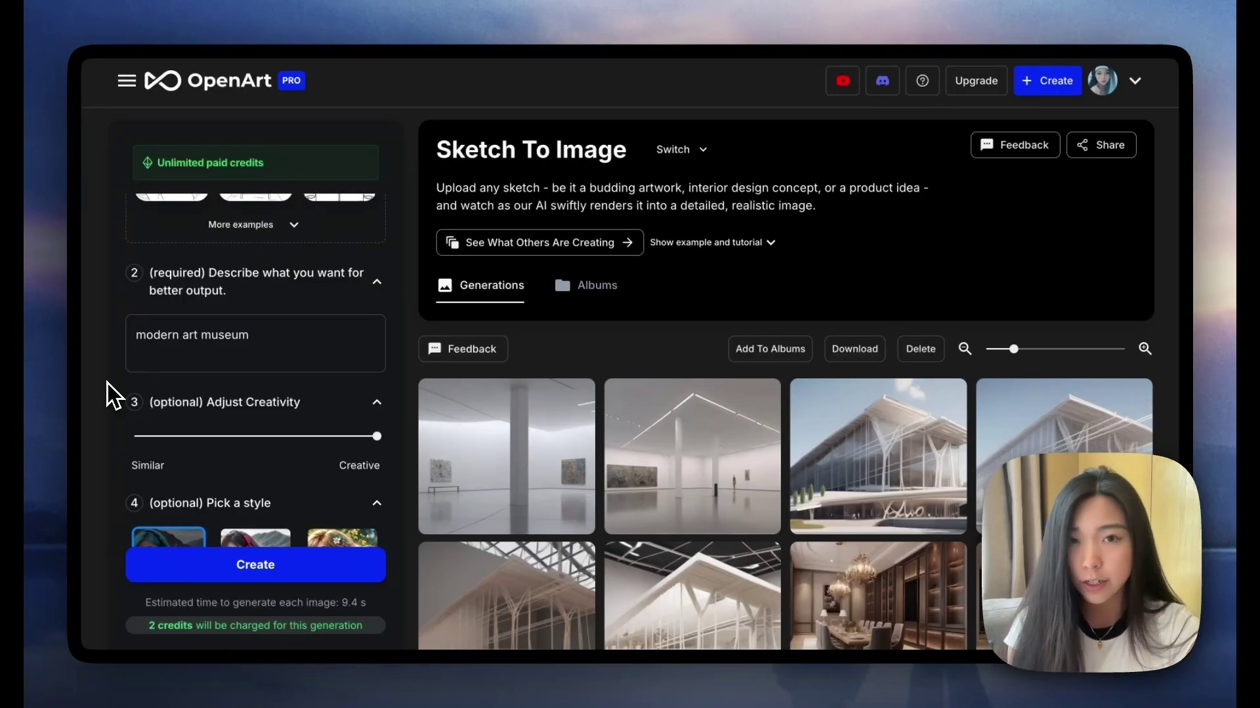
# - Lower the creativity to 0.11 and generate a new pair of images from the sketch
pyautogui.click(160, 437)
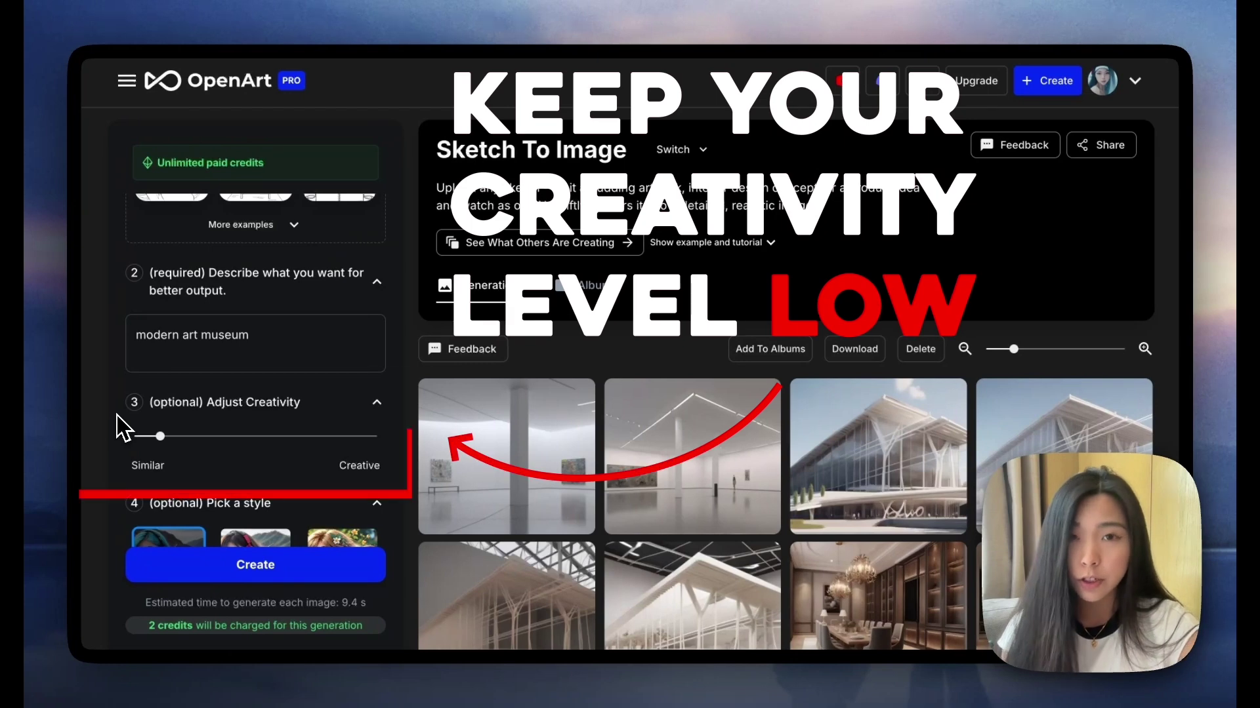
pyautogui.moveTo(161, 441)
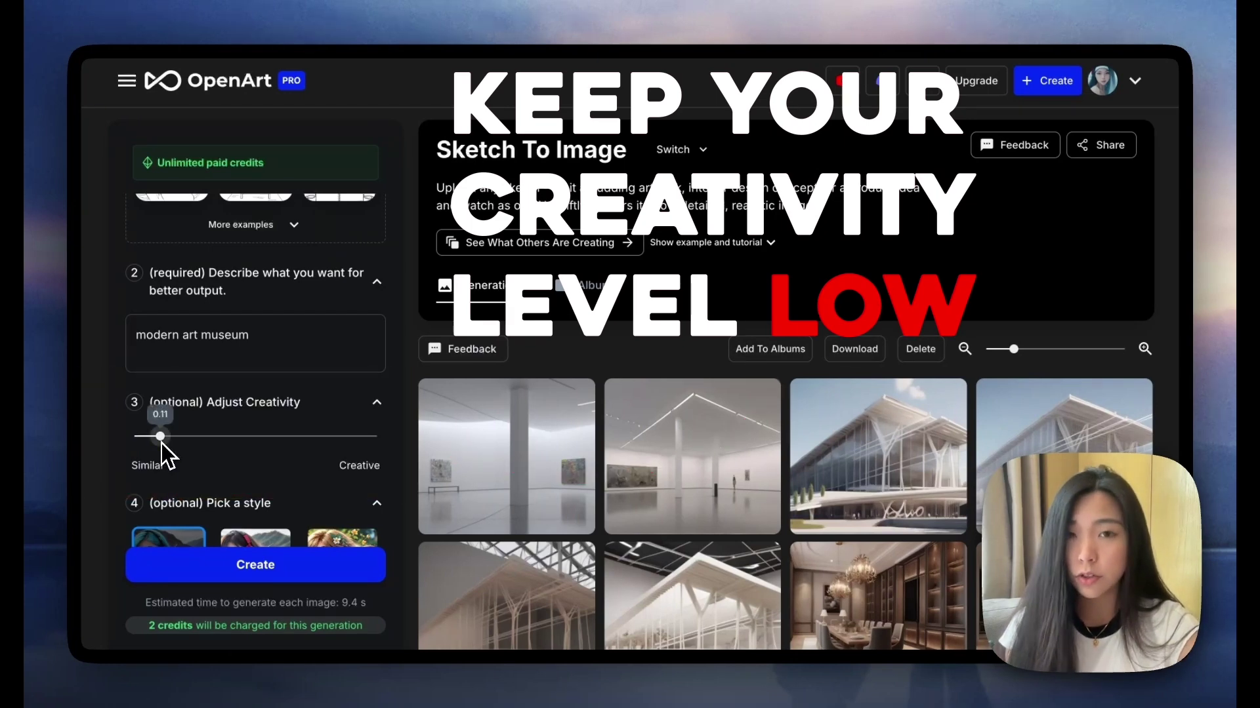
pyautogui.click(278, 568)
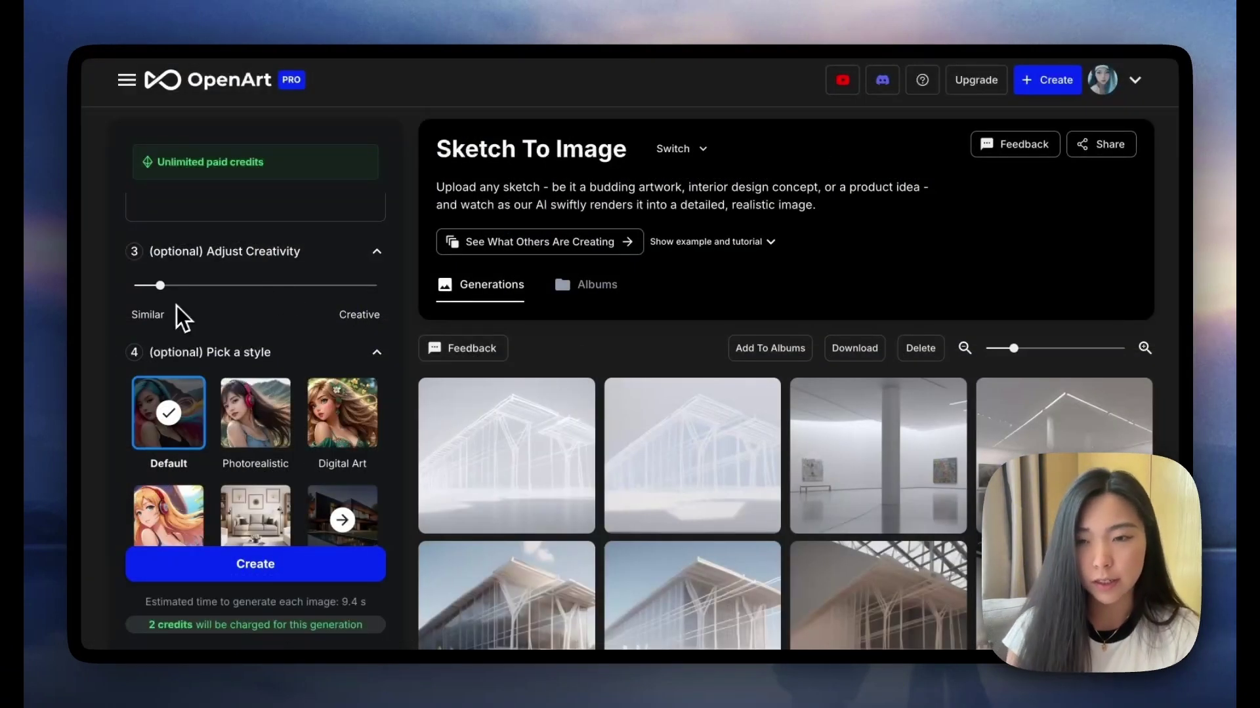
# - Set the creativity to the most Similar end and change the description to "modern museum exterior, architectural rendering"
pyautogui.scroll(1, 176, 305)
pyautogui.moveTo(160, 323); pyautogui.dragTo(128, 330)
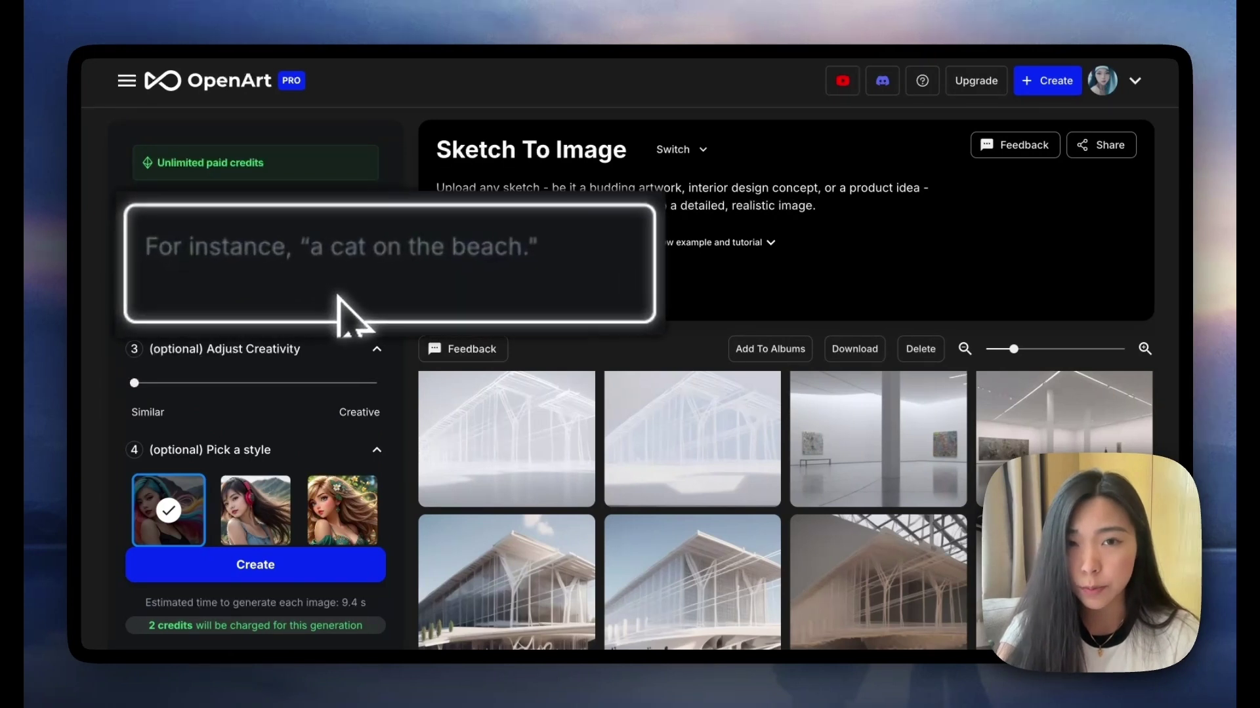
pyautogui.write('modern museum exterior,')
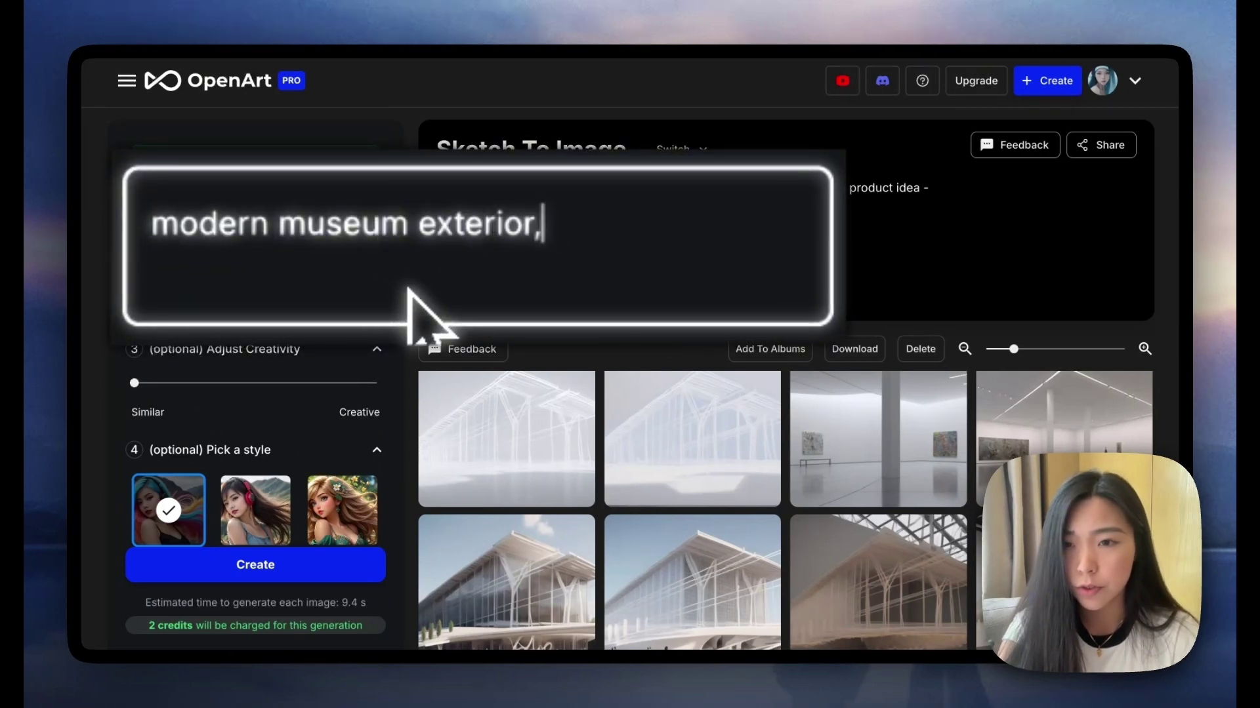
pyautogui.write(' architectural rendering')
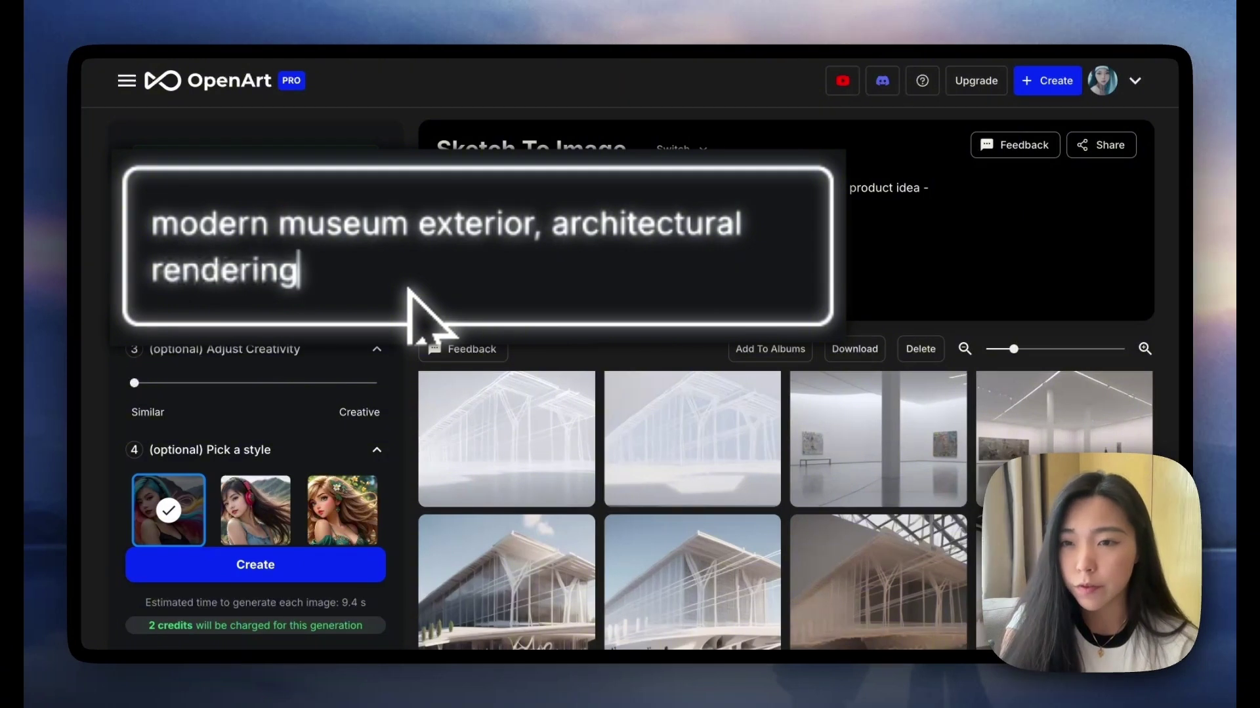
# - Review the wording "exterior" and "architectural rendering" in the description against the earlier generated gallery interior
pyautogui.moveTo(551, 230); pyautogui.dragTo(423, 231)
pyautogui.click(1071, 451)
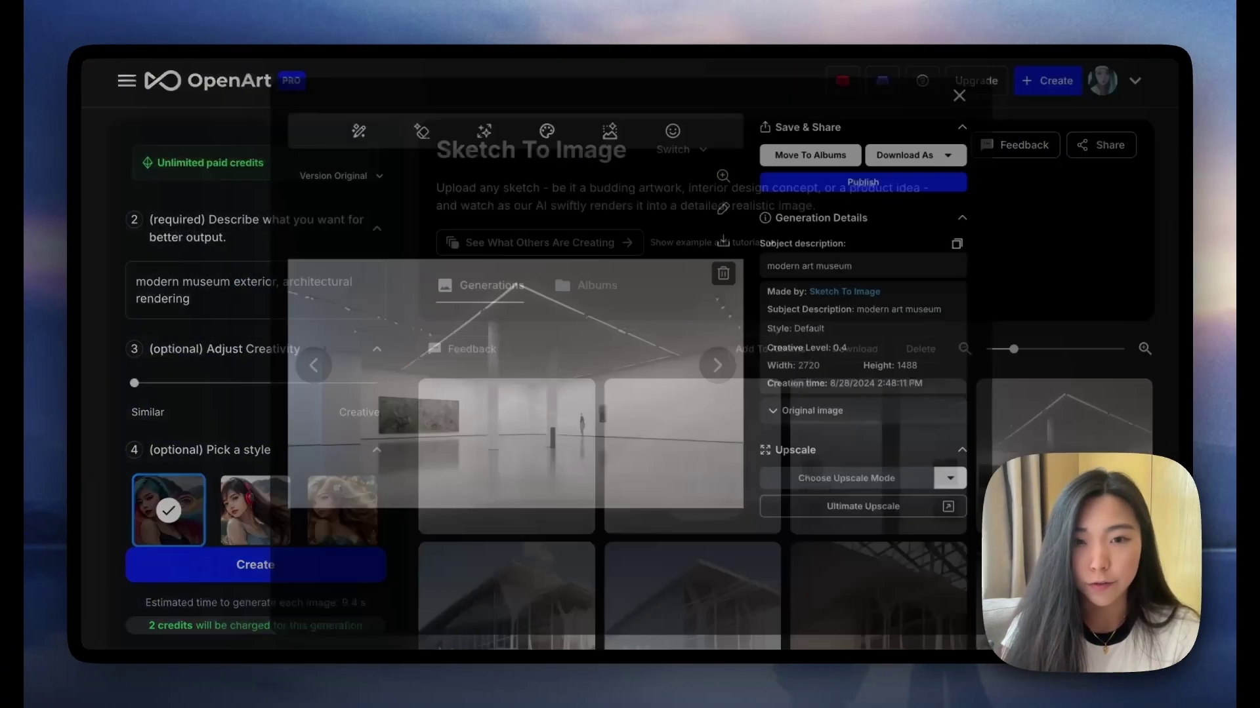
pyautogui.click(253, 305)
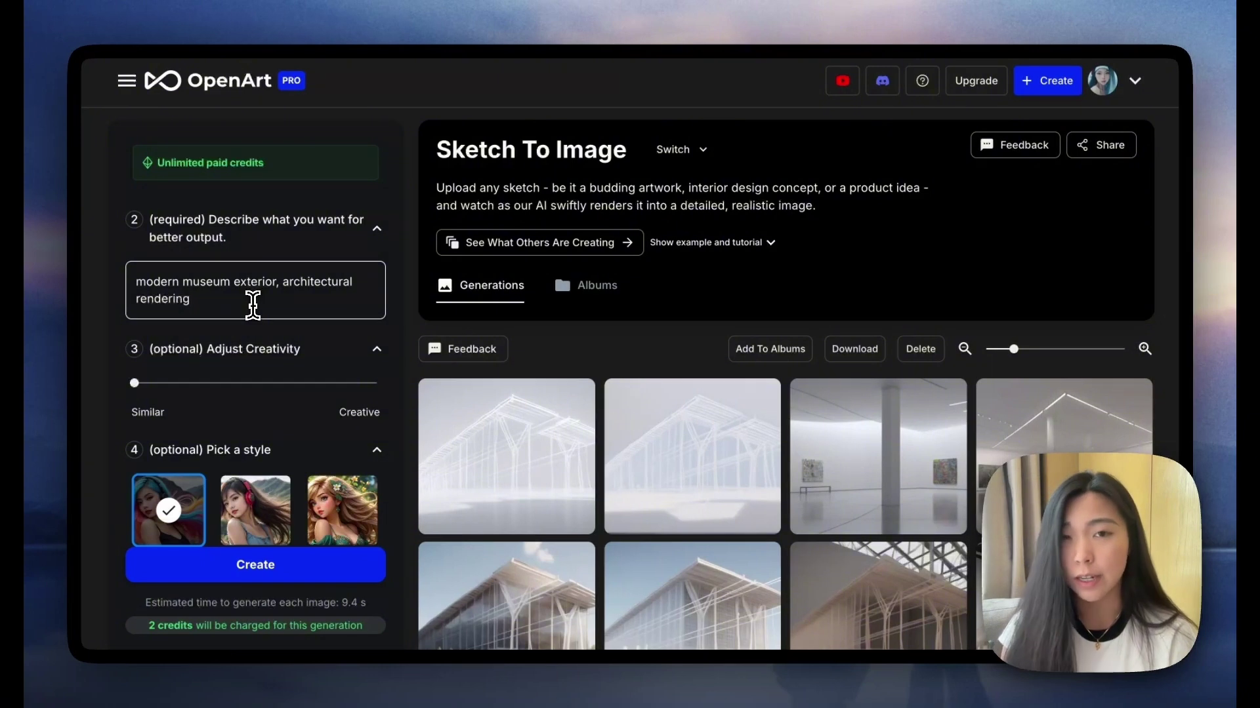
pyautogui.doubleClick(255, 282)
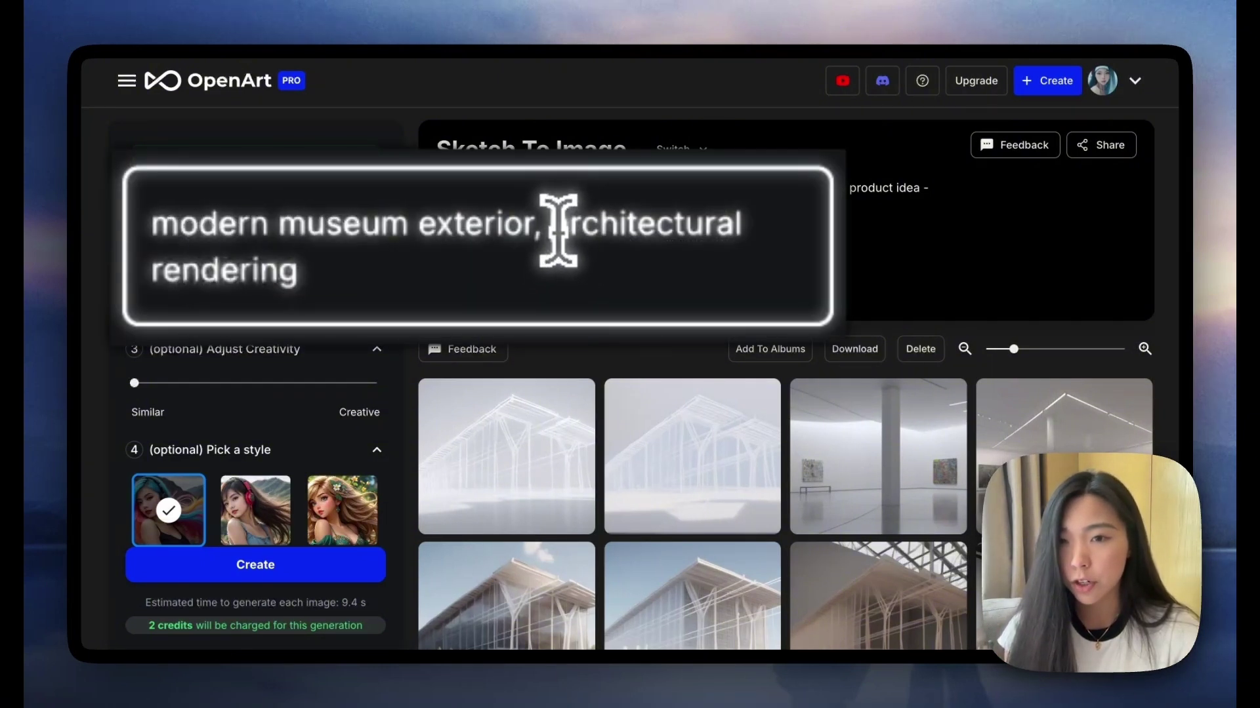
pyautogui.moveTo(284, 283); pyautogui.dragTo(378, 301)
pyautogui.click(472, 273)
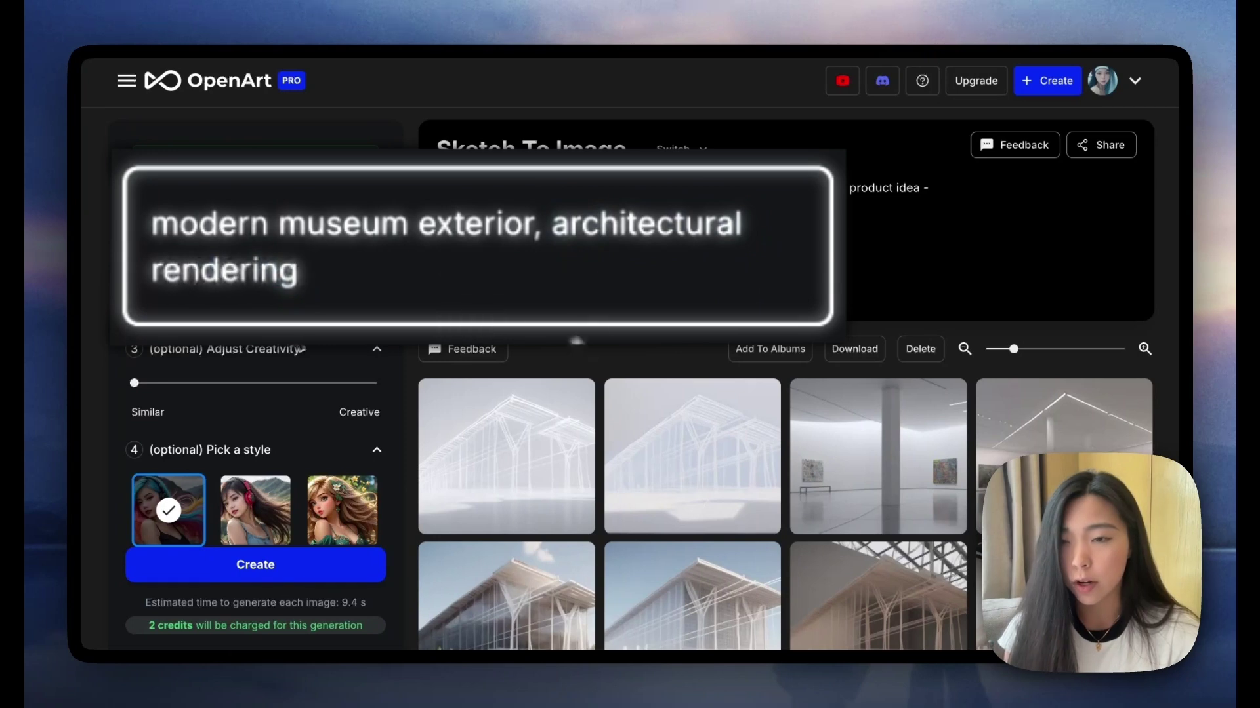
# - Generate images from the museum exterior description and examine the second result enlarged
pyautogui.click(308, 574)
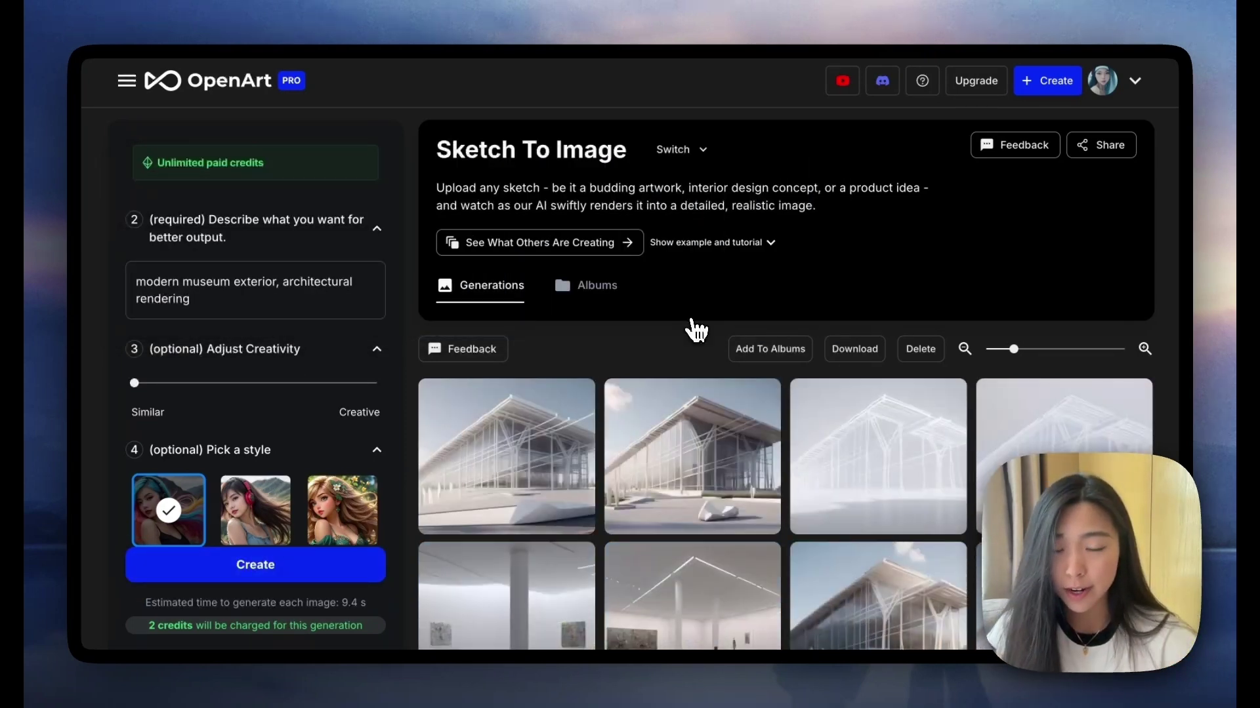
pyautogui.click(676, 446)
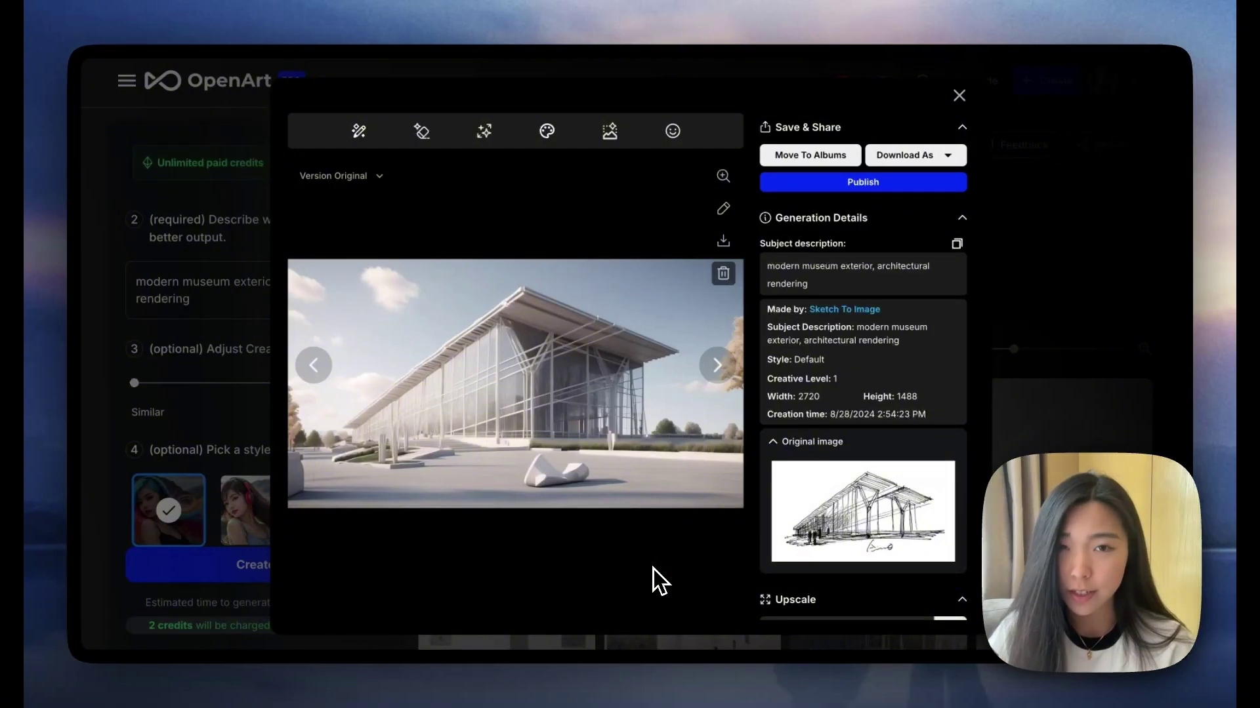
pyautogui.click(344, 306)
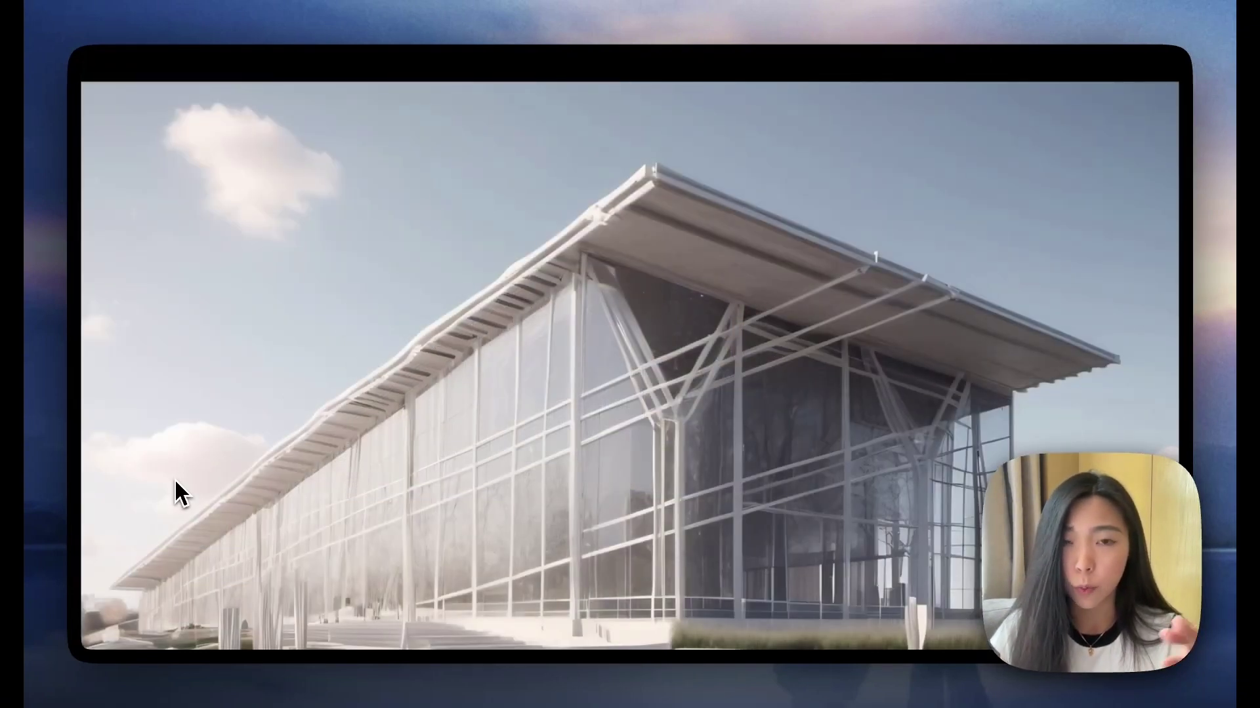
pyautogui.press('Escape')
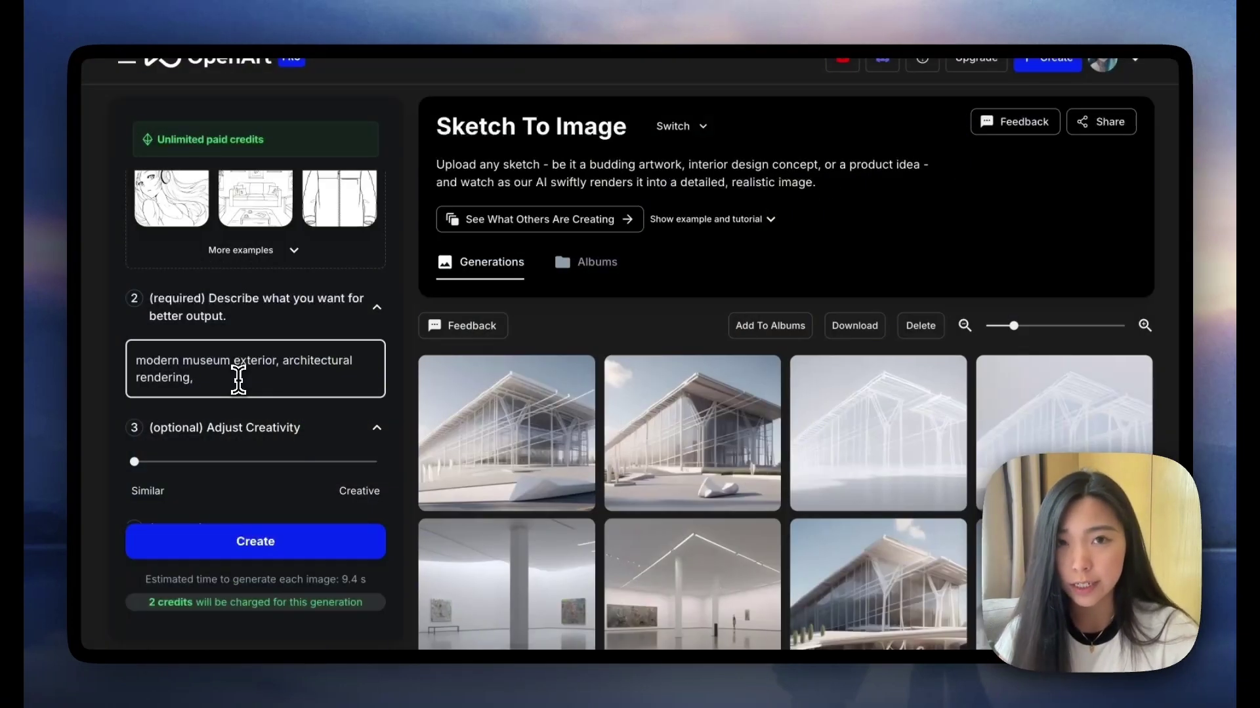
# - Extend the description with "cinematic lighting, reflective glass and water, clean and crisp lines" and generate new images
pyautogui.write('cinematic lighting, reflective glass and water, clear and crisp lines')
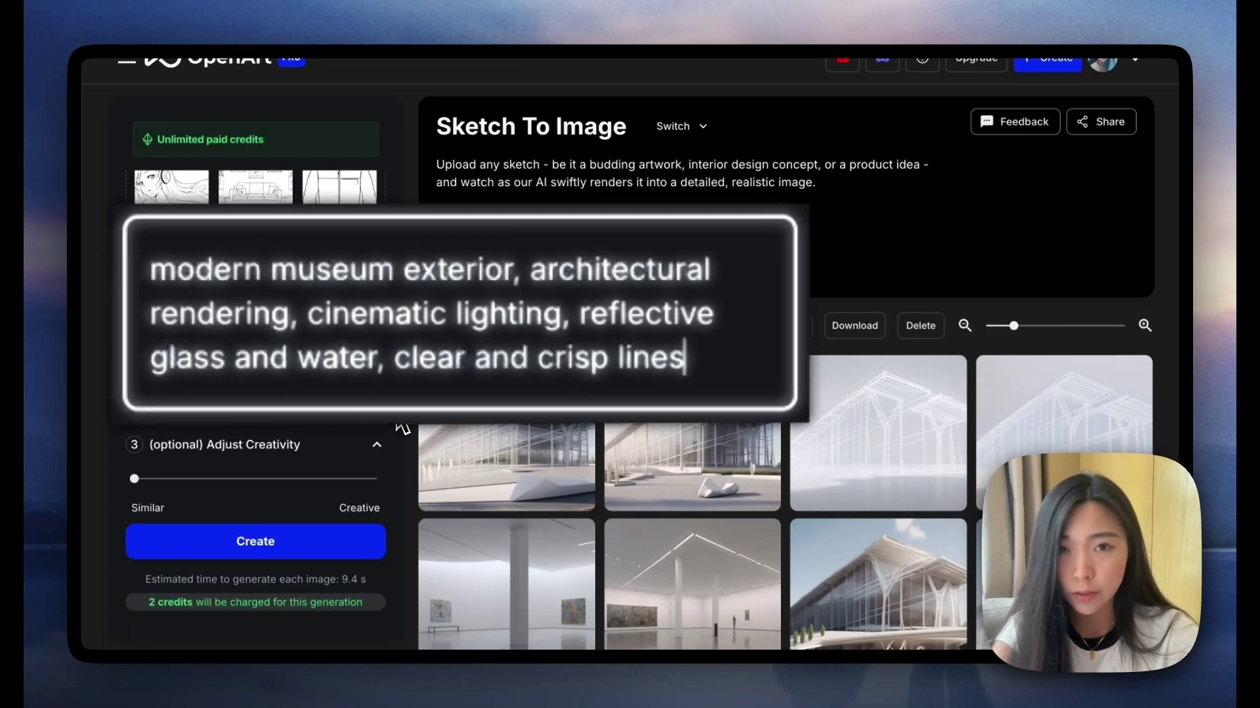
pyautogui.press('BackSpace')
pyautogui.write('n')
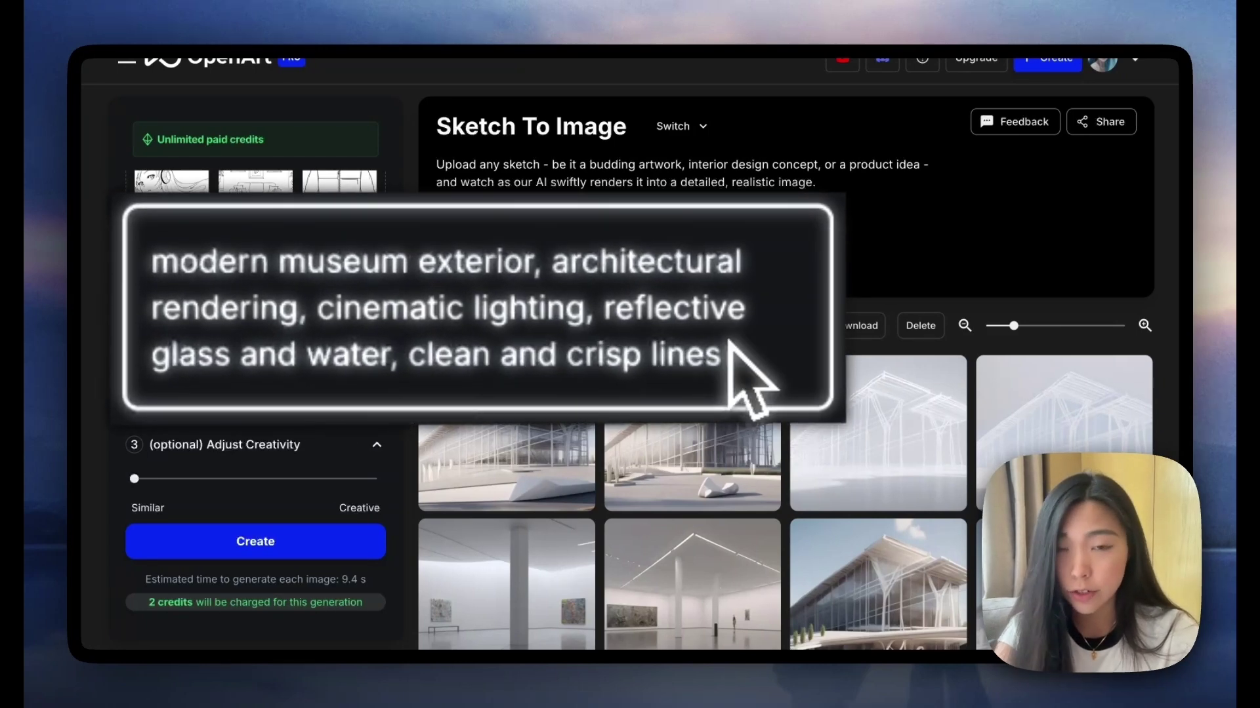
pyautogui.click(332, 550)
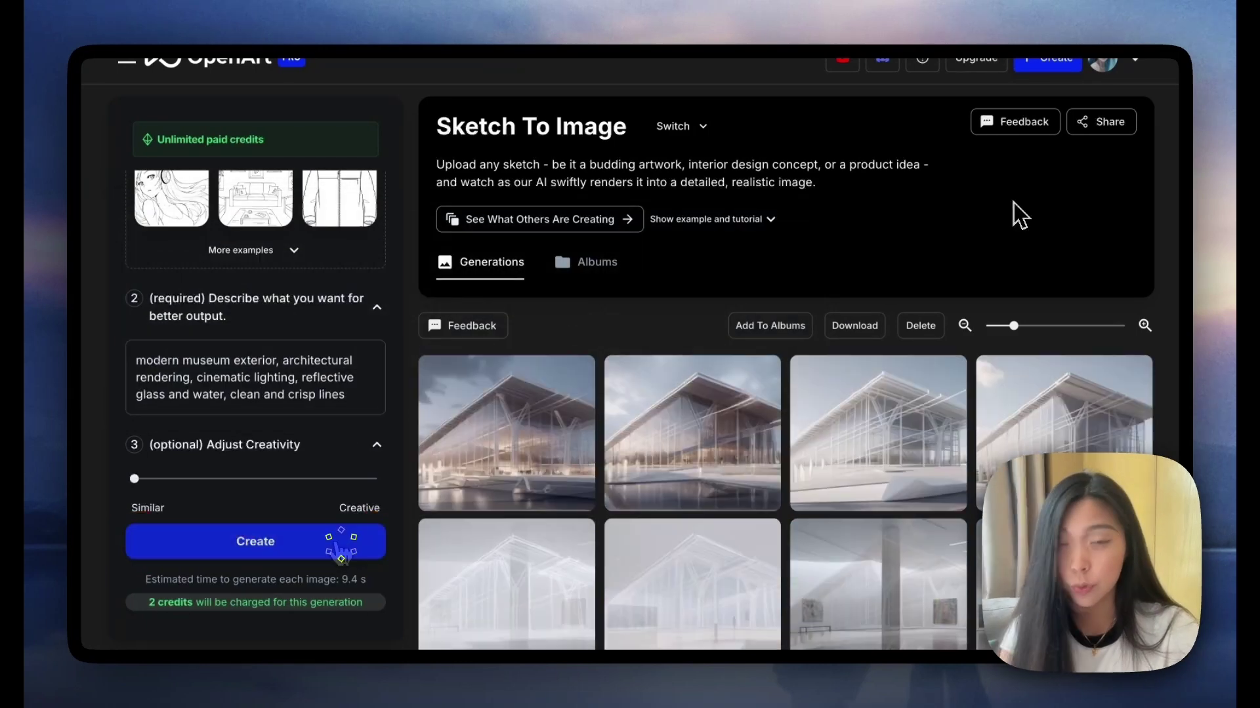
# - Inspect the second cinematic museum image and highlight the creative level in its generation details
pyautogui.click(694, 374)
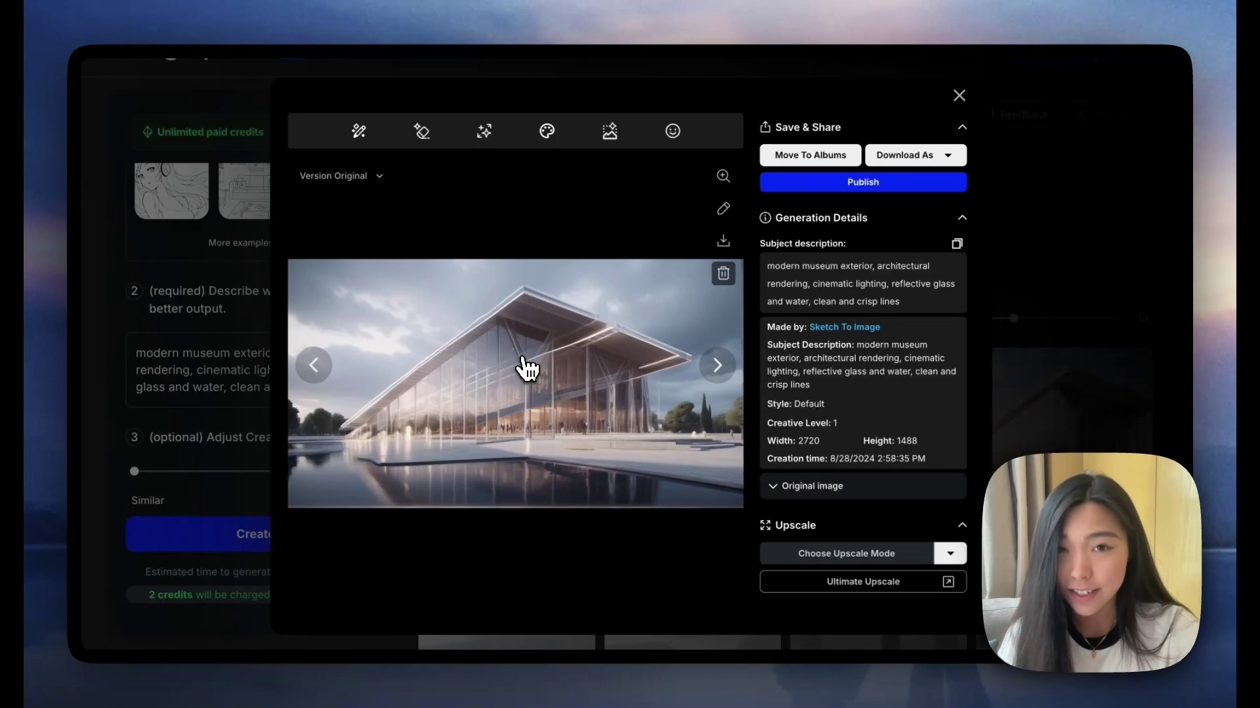
pyautogui.moveTo(852, 426); pyautogui.dragTo(765, 437)
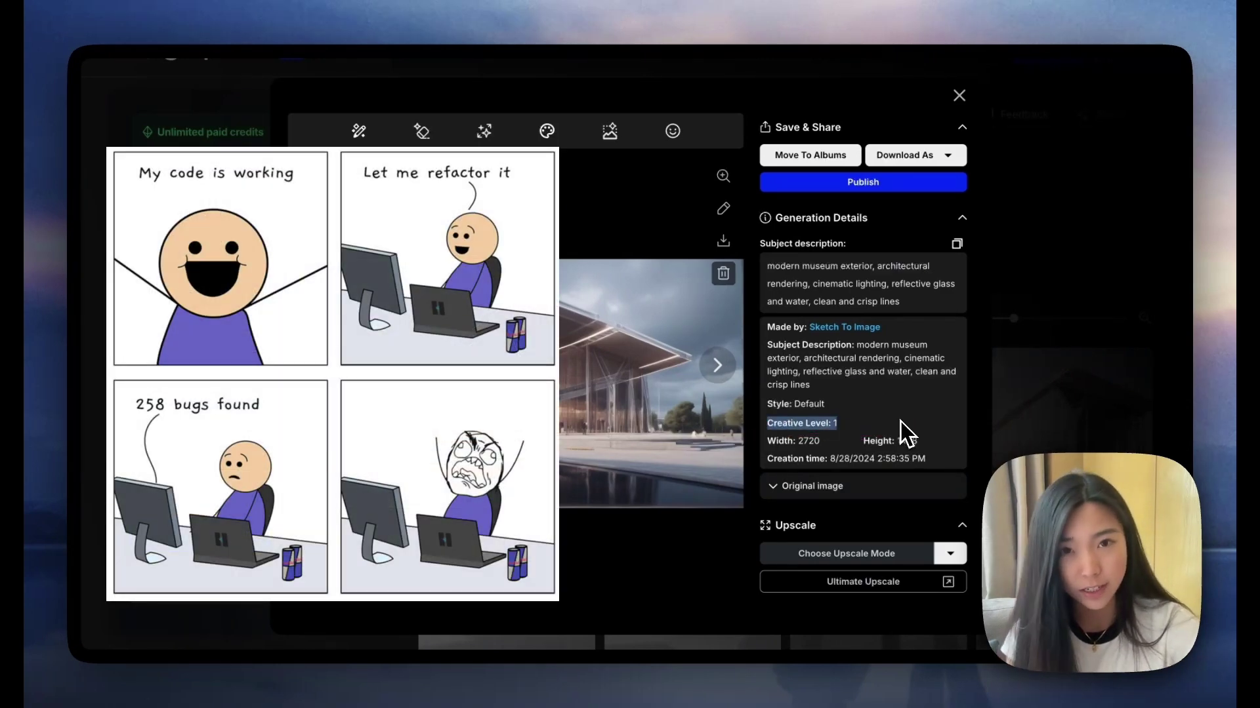
pyautogui.click(860, 419)
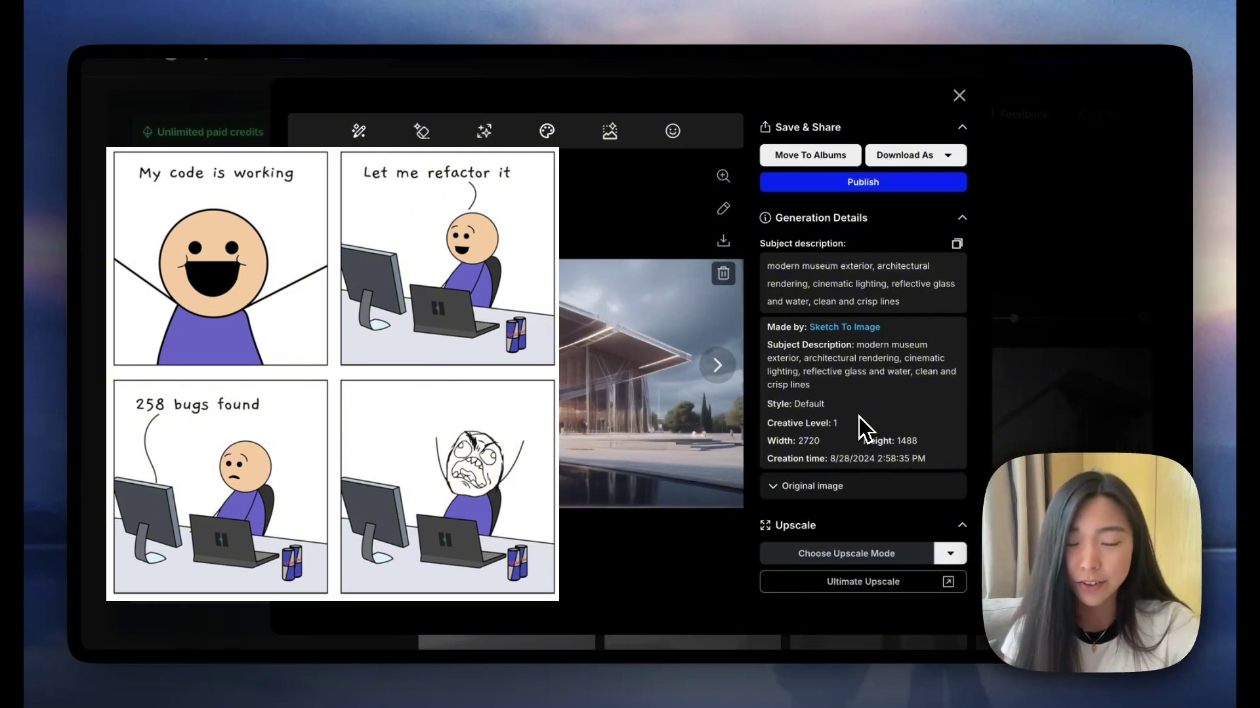
pyautogui.press('Escape')
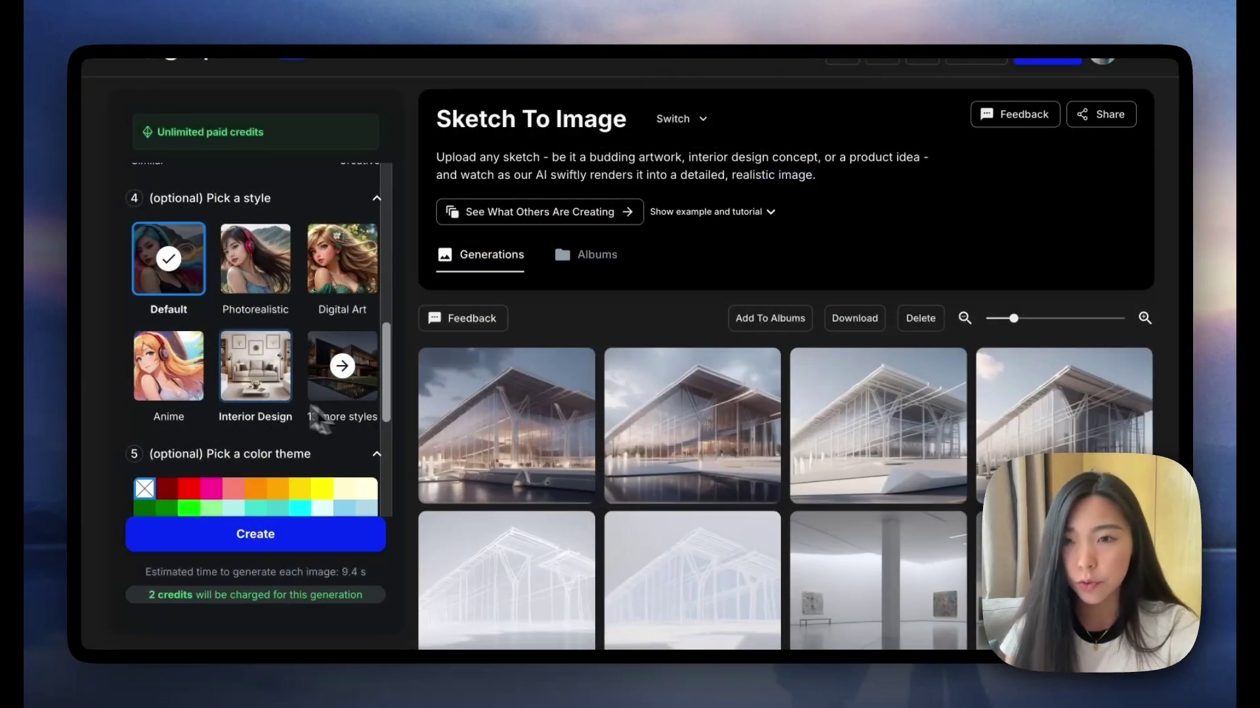
# - Generate the museum in the Photorealistic style and open the additional styles
pyautogui.click(252, 315)
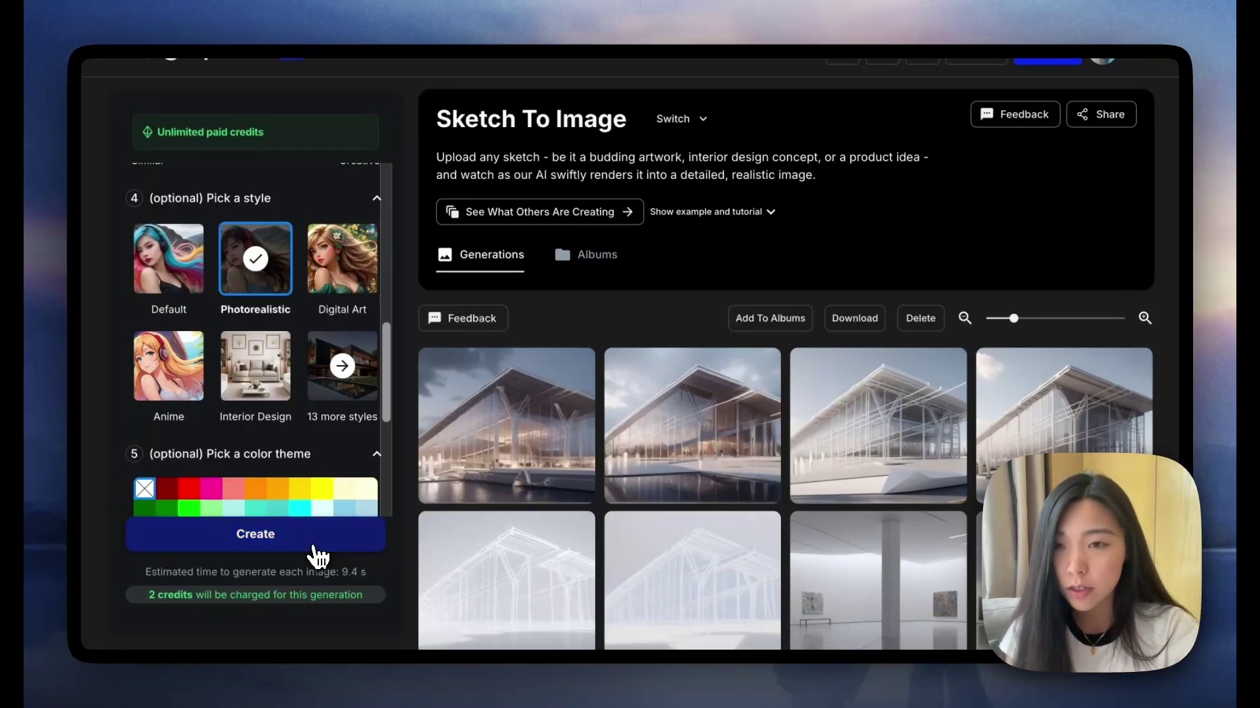
pyautogui.click(321, 553)
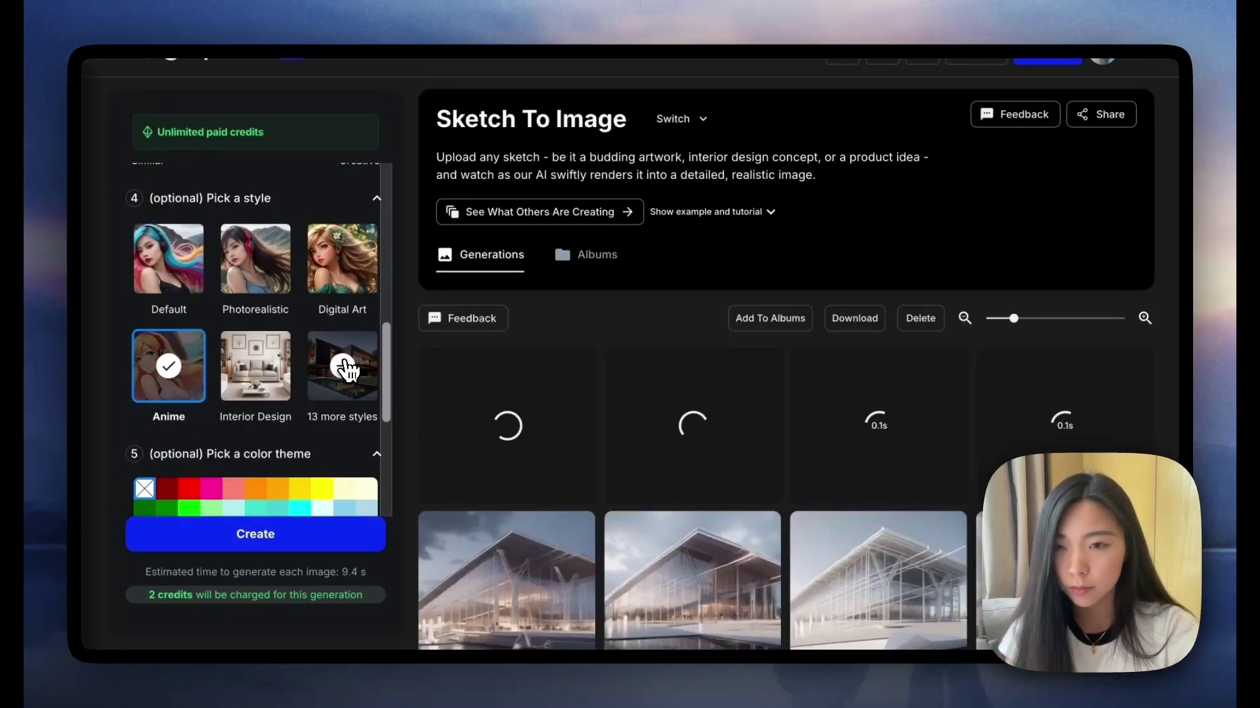
pyautogui.click(342, 366)
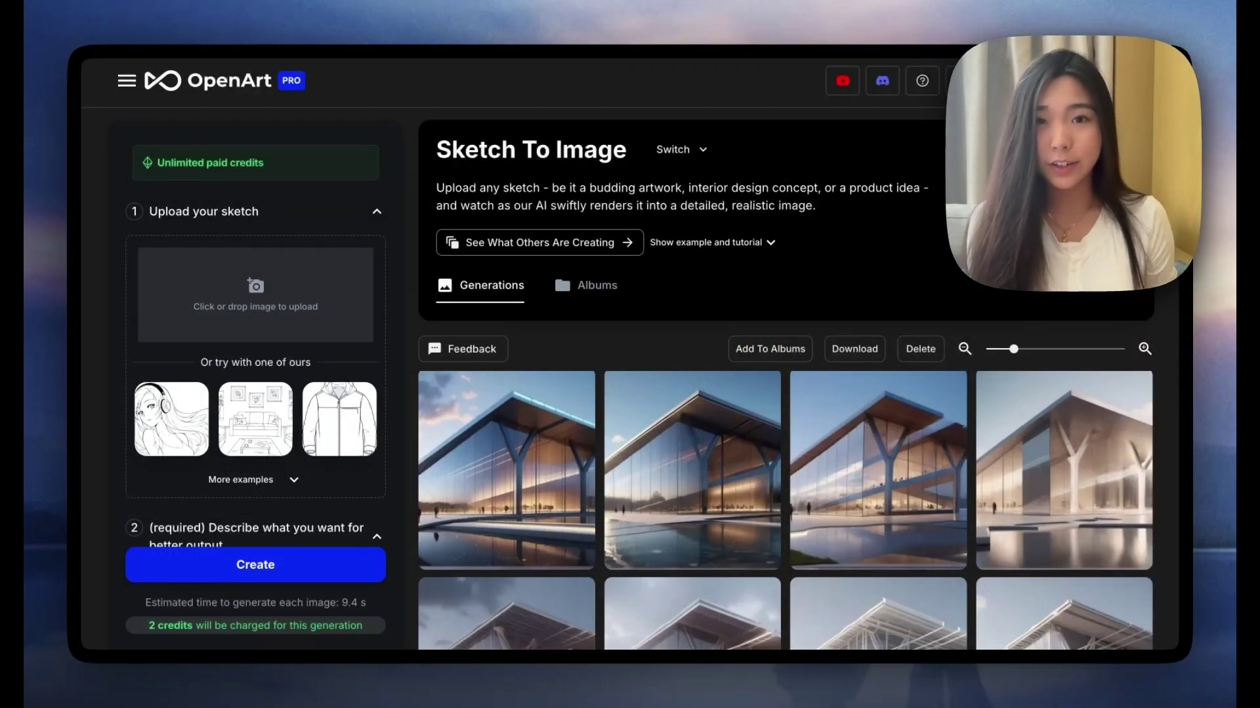
# - Expand the example sketches and choose the living room drawing as the new source sketch
pyautogui.click(241, 480)
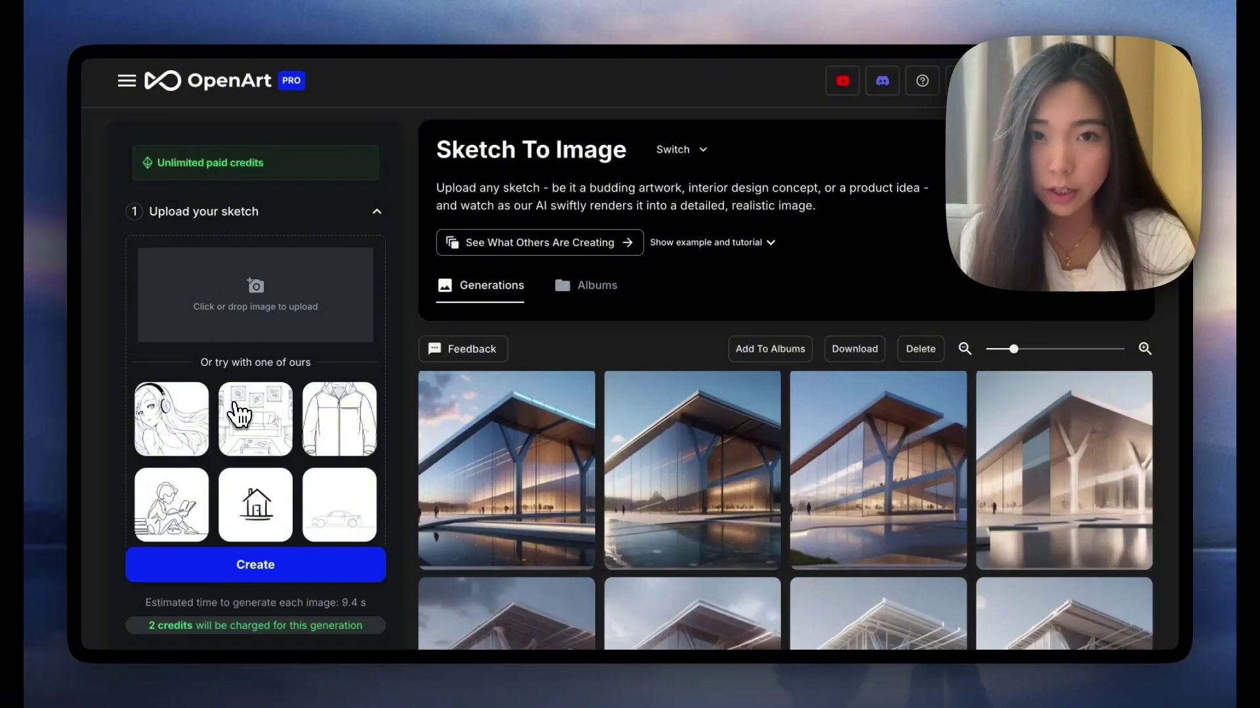
pyautogui.click(240, 414)
pyautogui.scroll(-5, 301, 497)
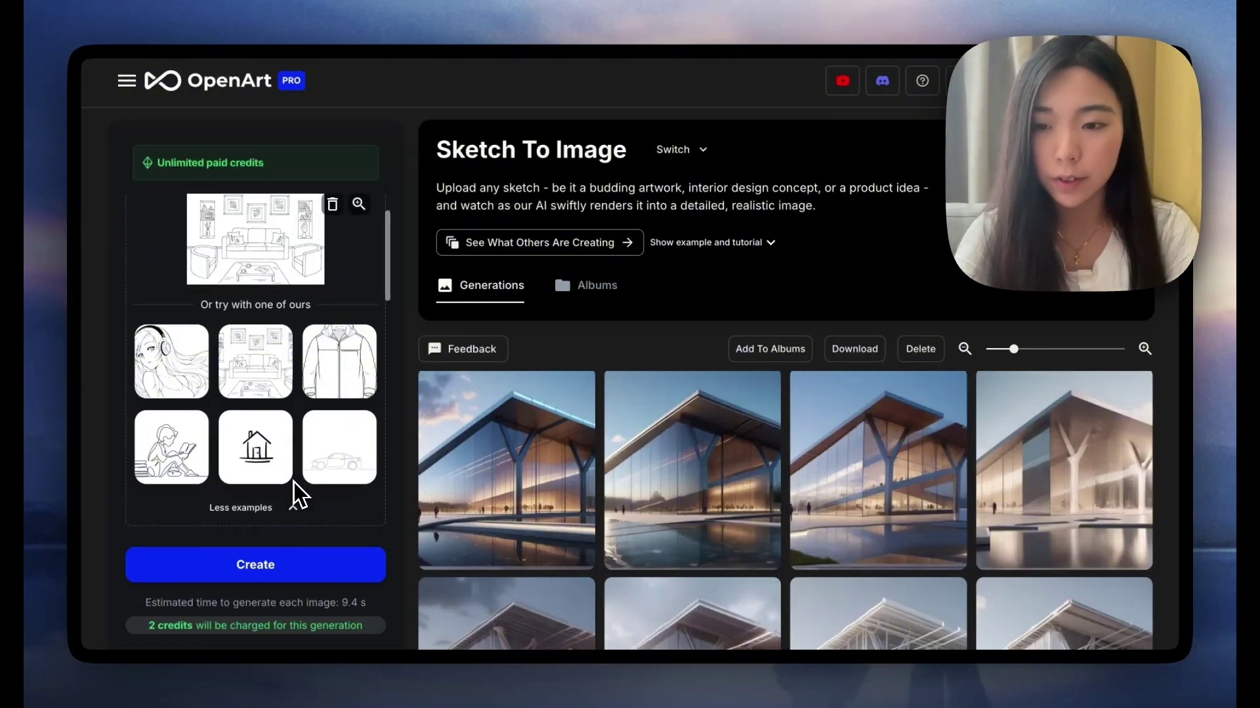
# - Describe the source sketch as "living room" and generate images from it
pyautogui.click(250, 366)
pyautogui.write('living room')
pyautogui.scroll(-1, 216, 339)
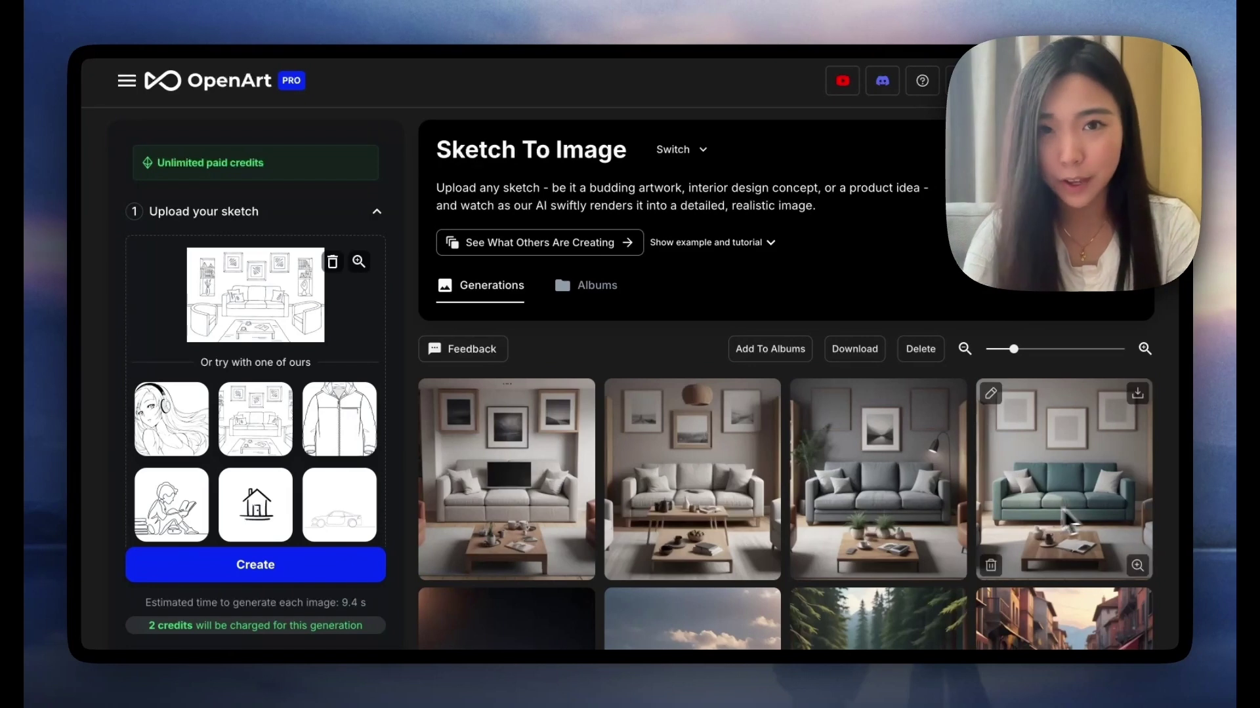
# - Extend the description with "green color palette, plants, natural vibes, sunlight" and generate 4 images
pyautogui.scroll(-5, 265, 338)
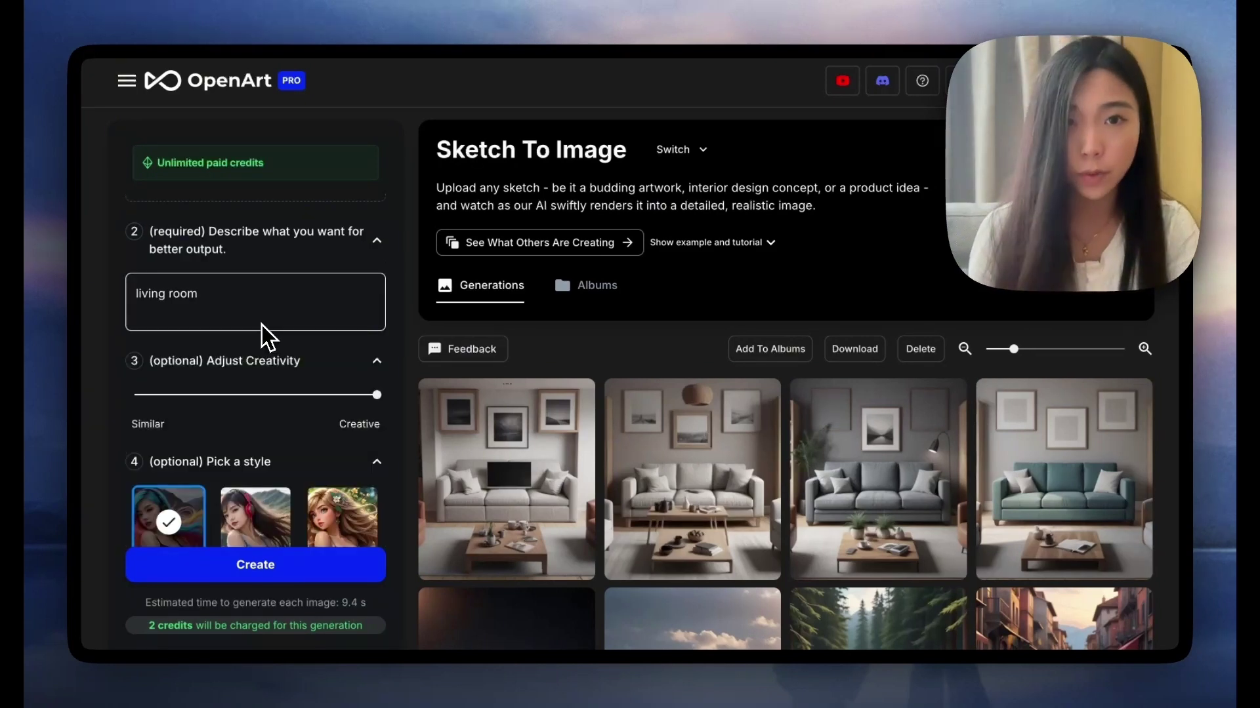
pyautogui.scroll(-1, 259, 348)
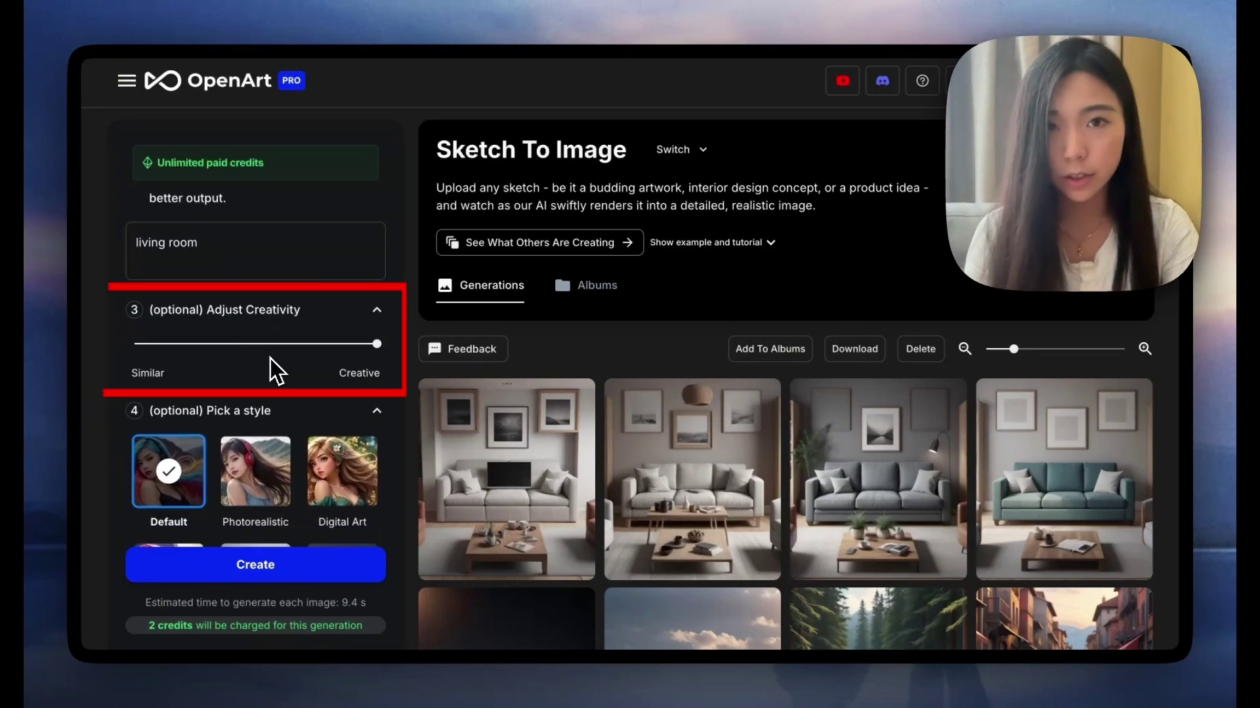
pyautogui.scroll(-6, 270, 365)
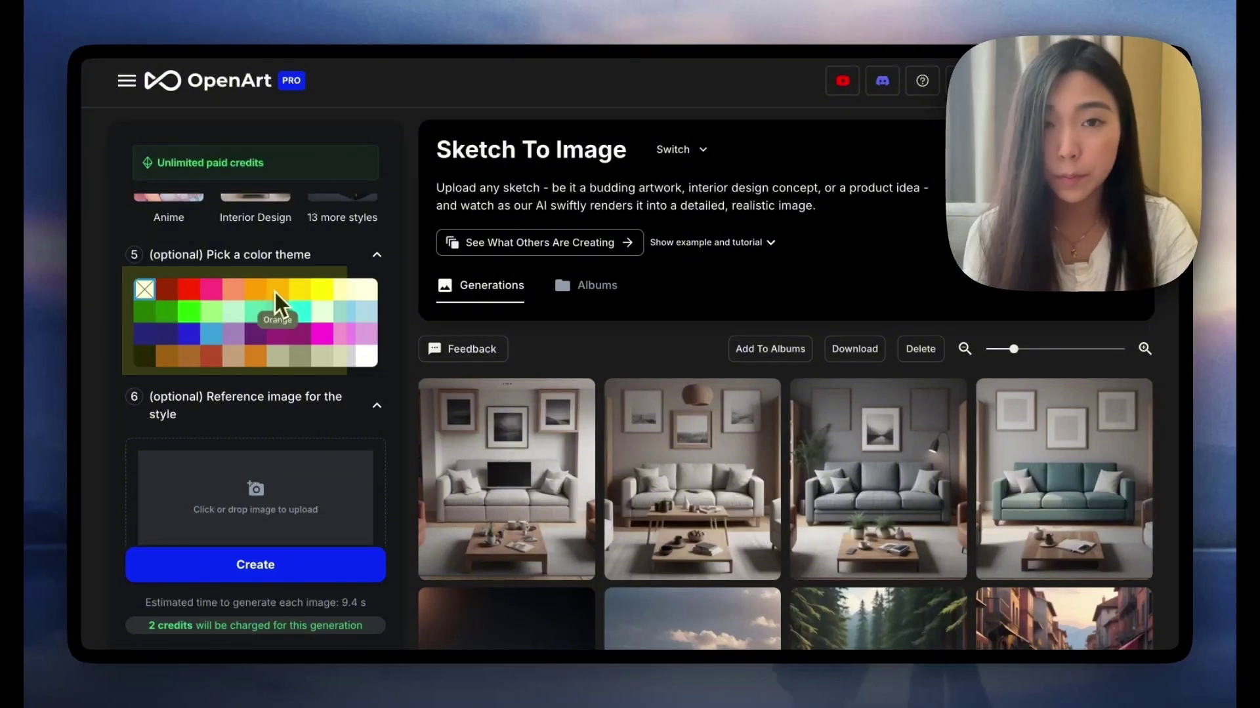
pyautogui.scroll(8, 279, 290)
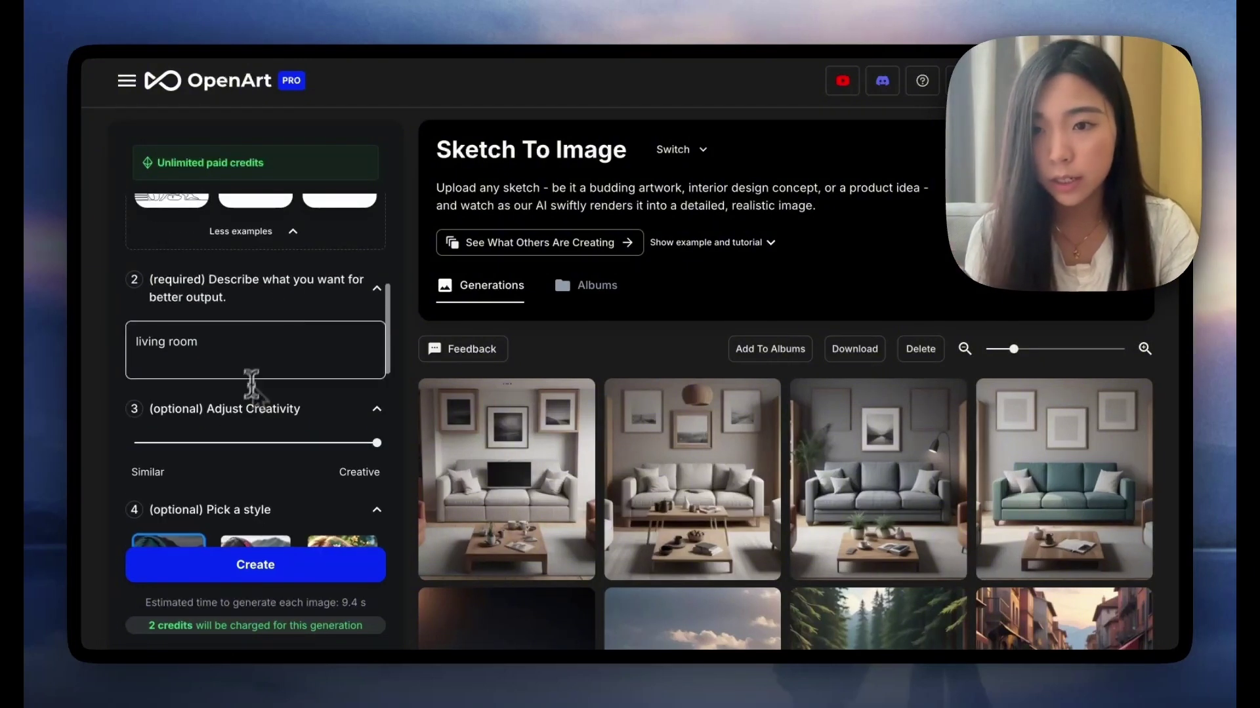
pyautogui.click(251, 360)
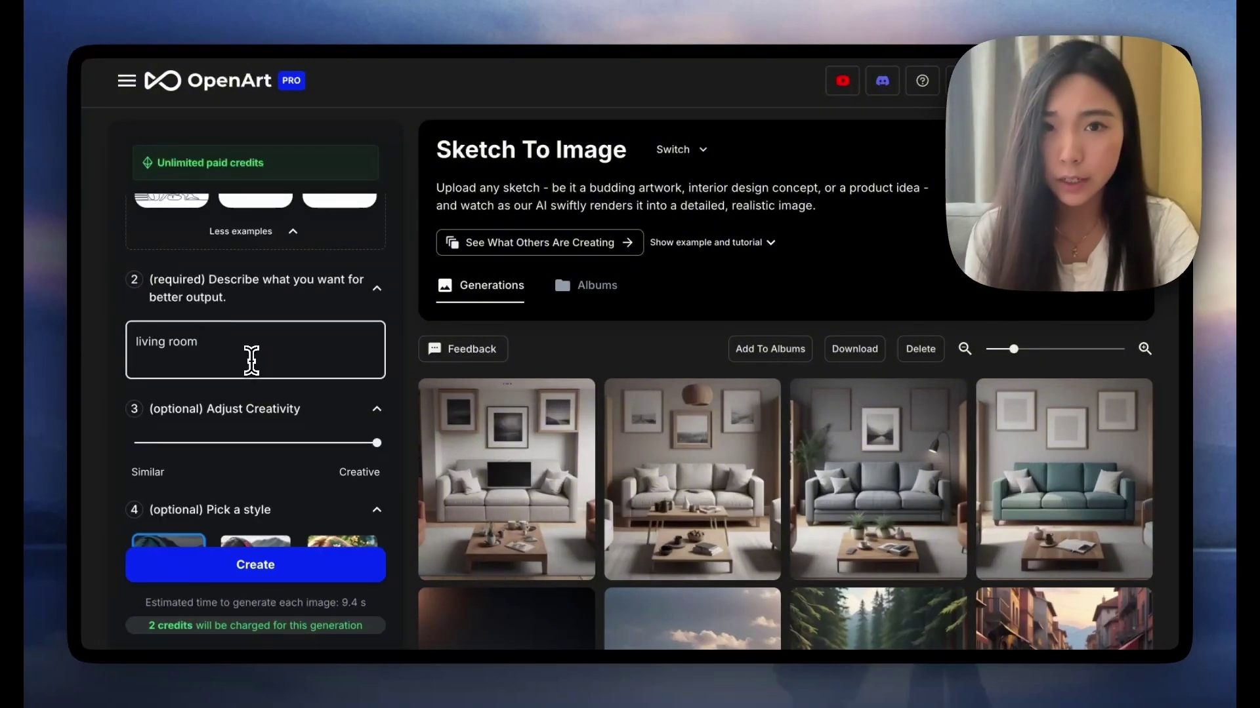
pyautogui.write(', green color pal')
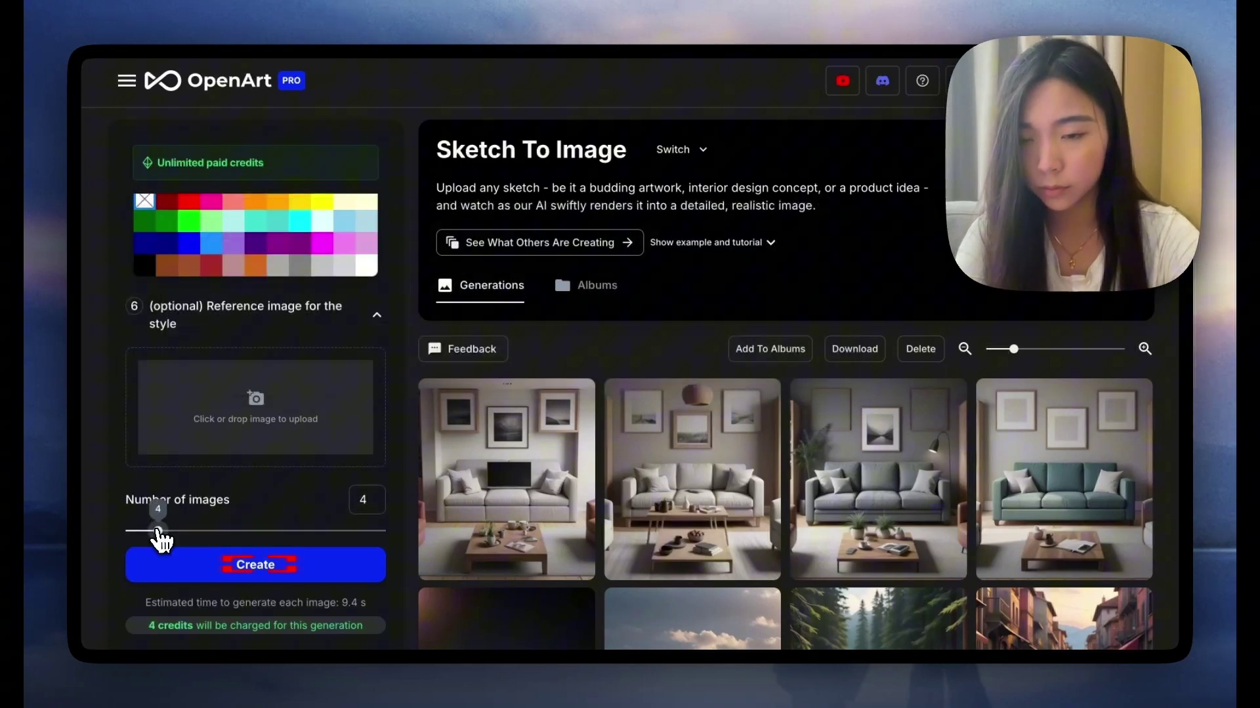
pyautogui.click(256, 571)
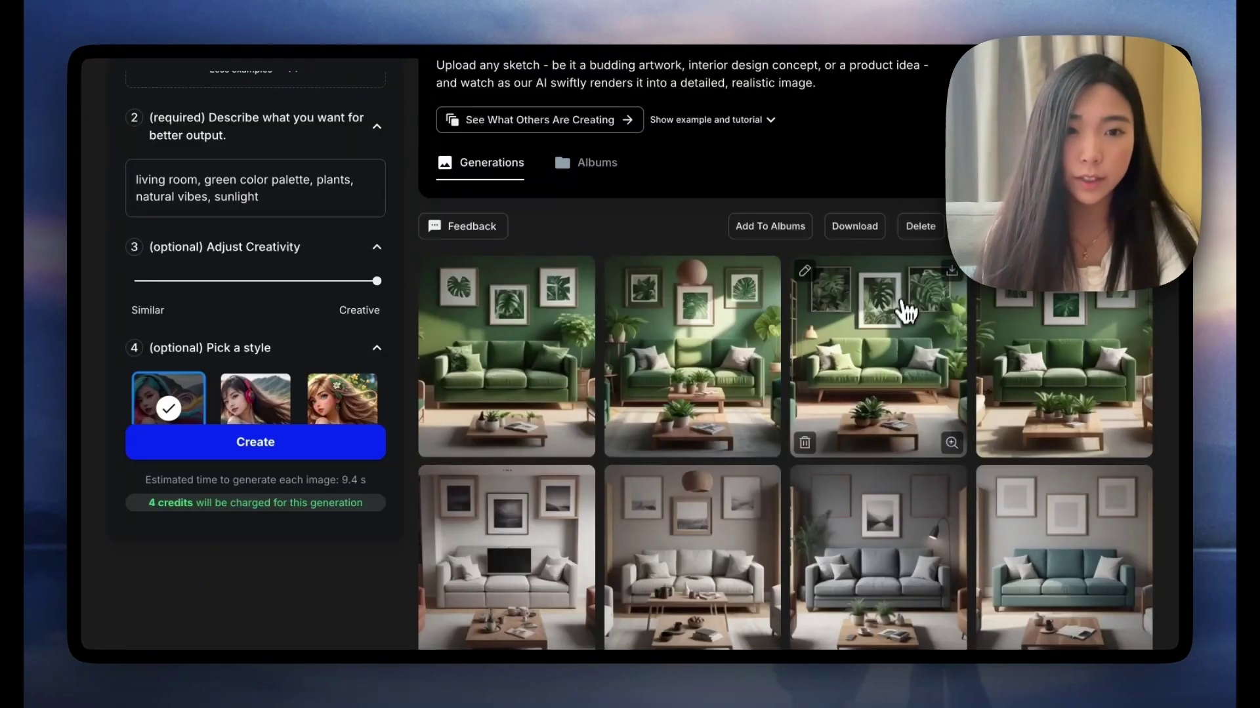
# - Compare the green living room renderings and their generation details with the original sketch
pyautogui.click(894, 301)
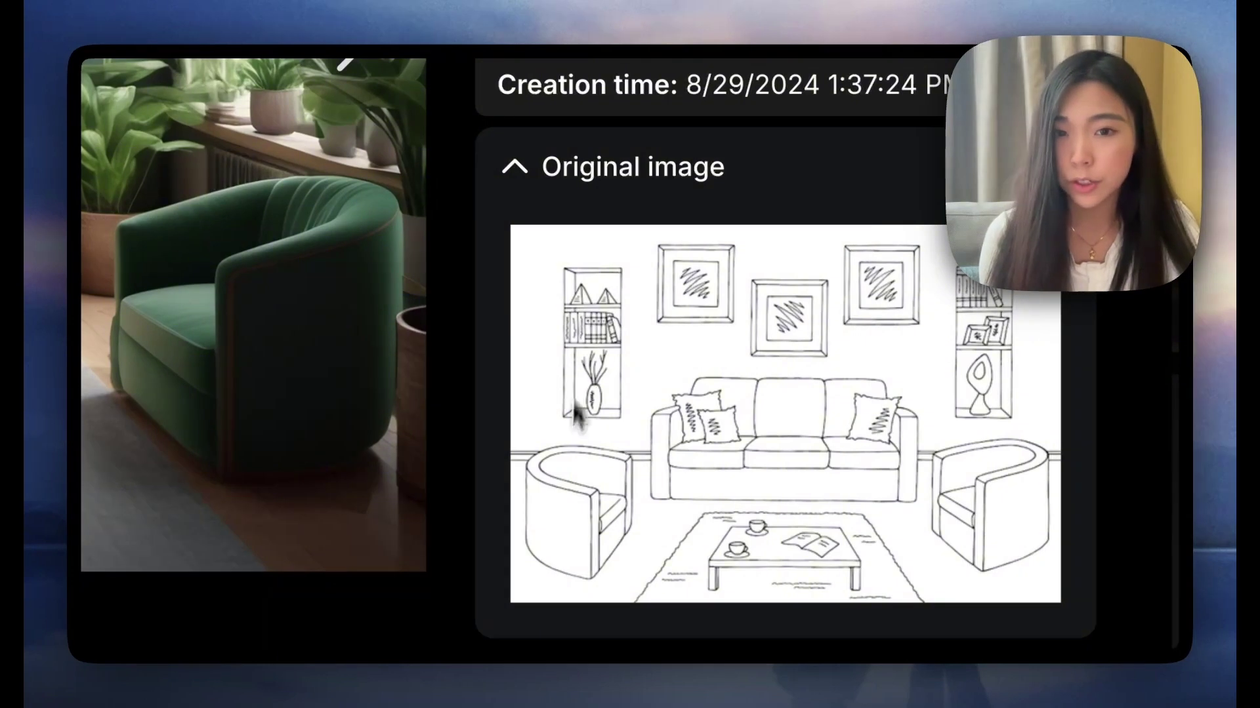
pyautogui.scroll(-1, 737, 518)
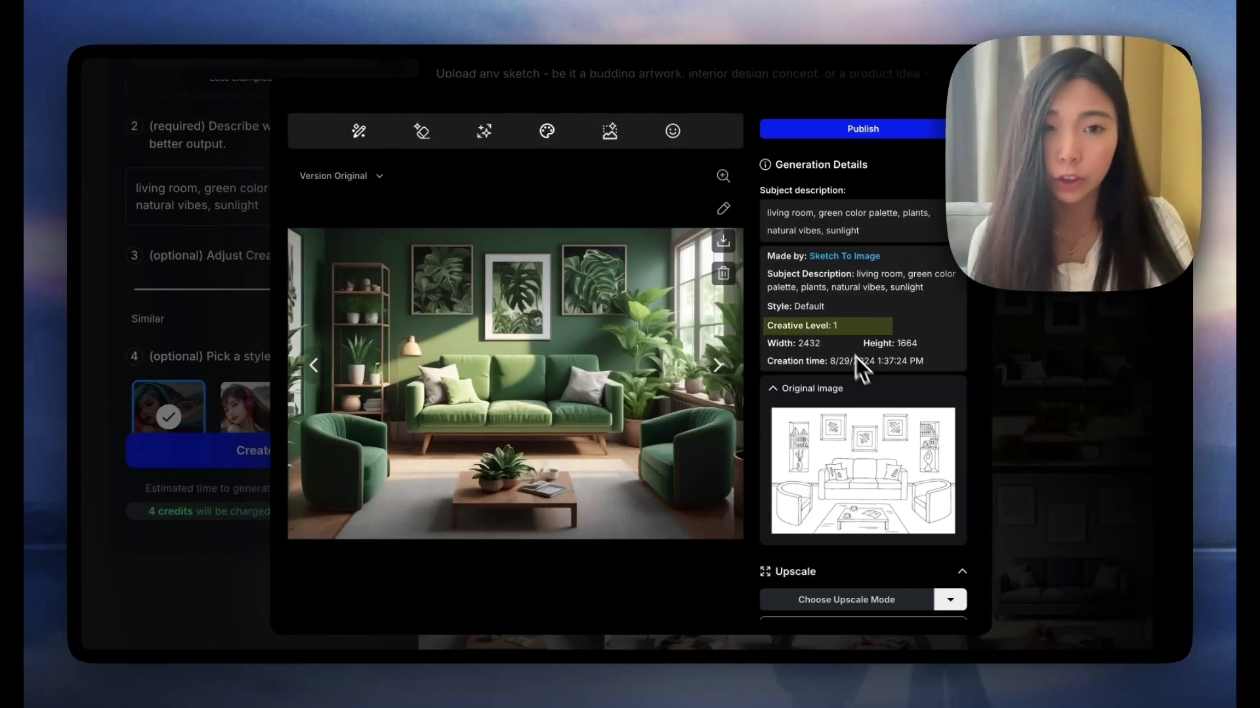
pyautogui.click(994, 322)
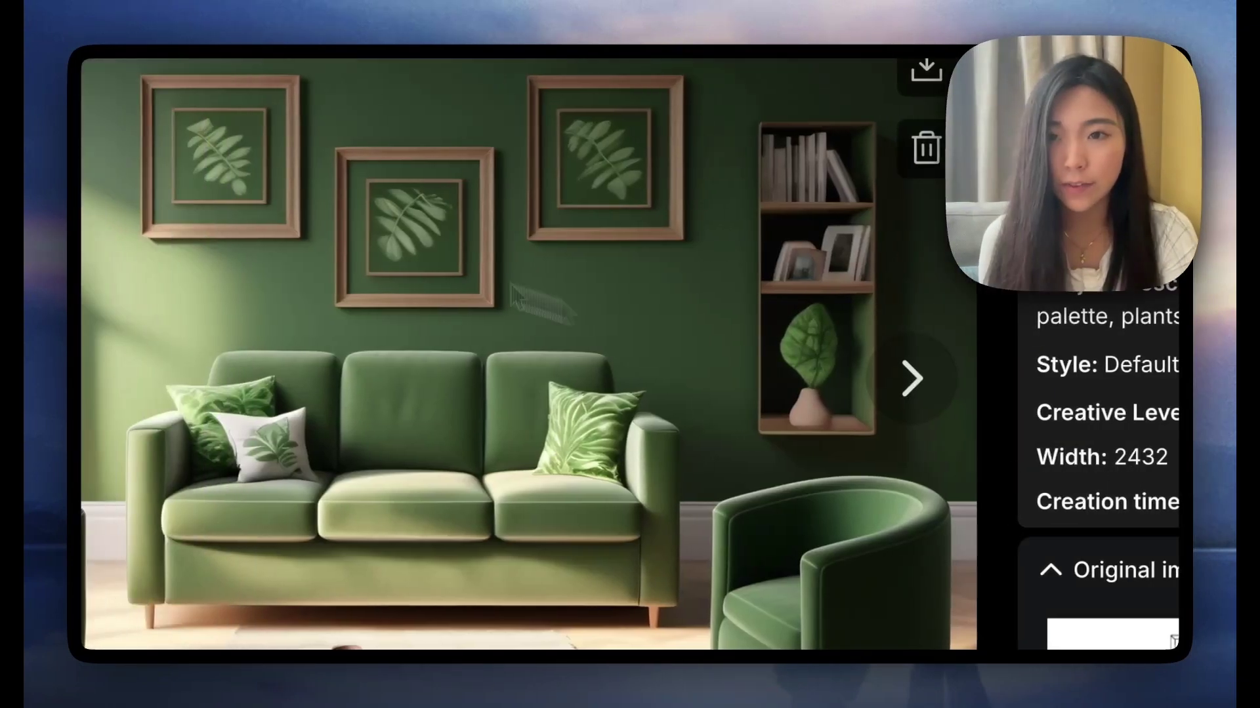
pyautogui.scroll(-3, 1168, 427)
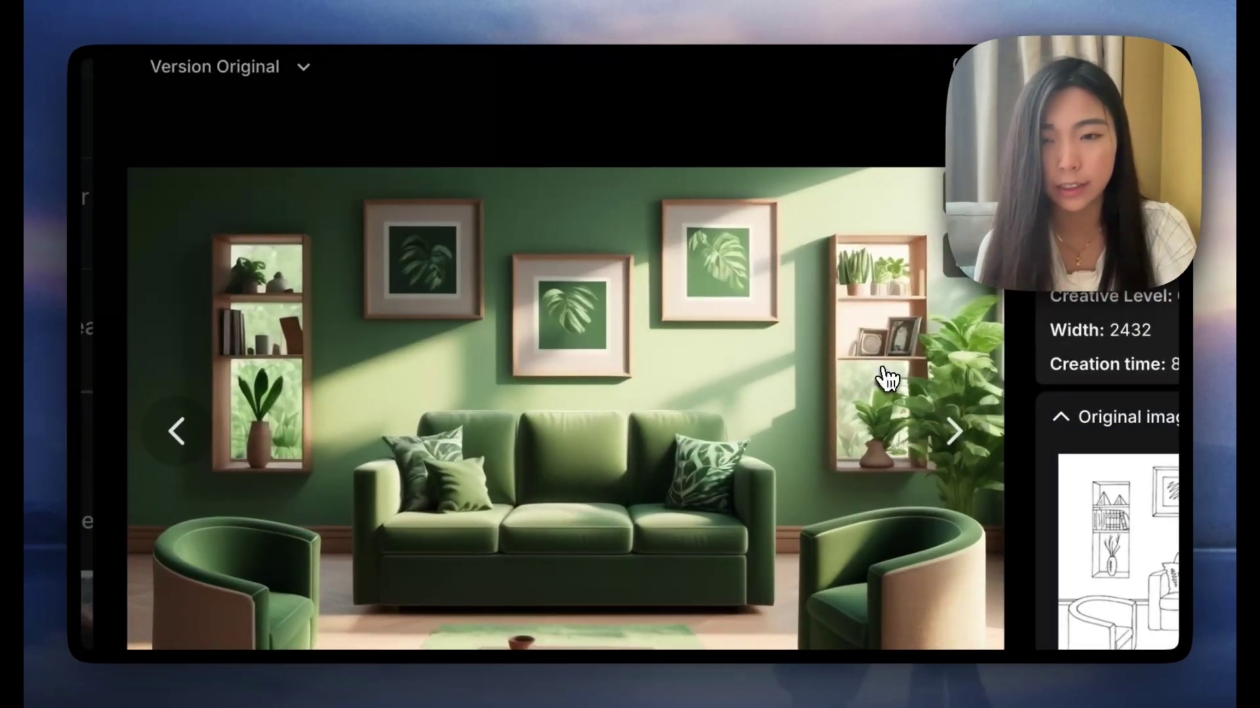
pyautogui.click(955, 431)
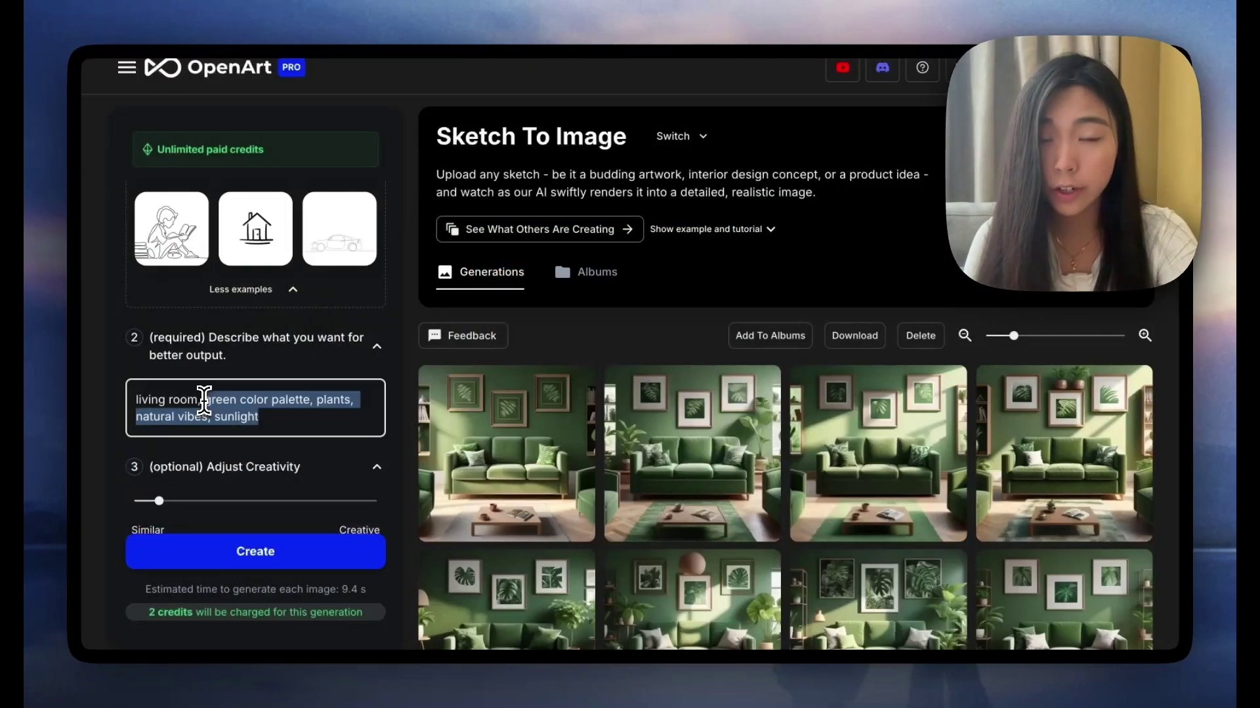
# - Shorten the description to "living room", choose the dark green color theme and generate new images
pyautogui.press('BackSpace')
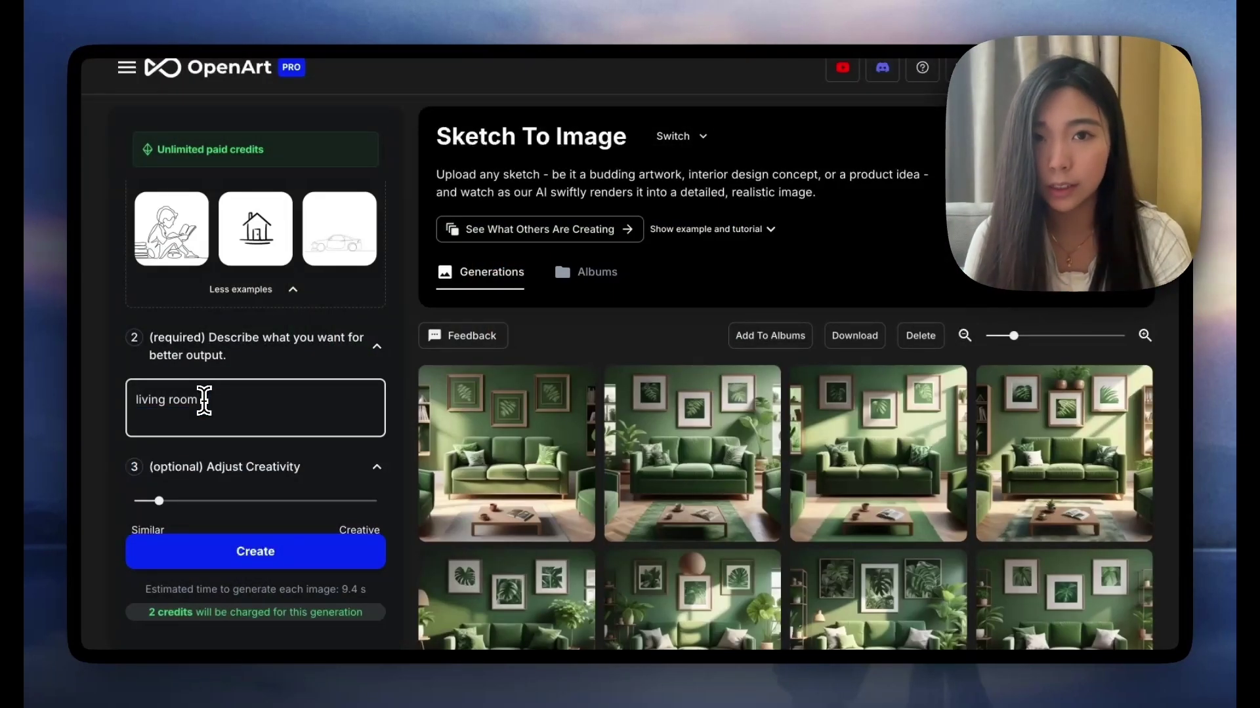
pyautogui.scroll(-1, 236, 420)
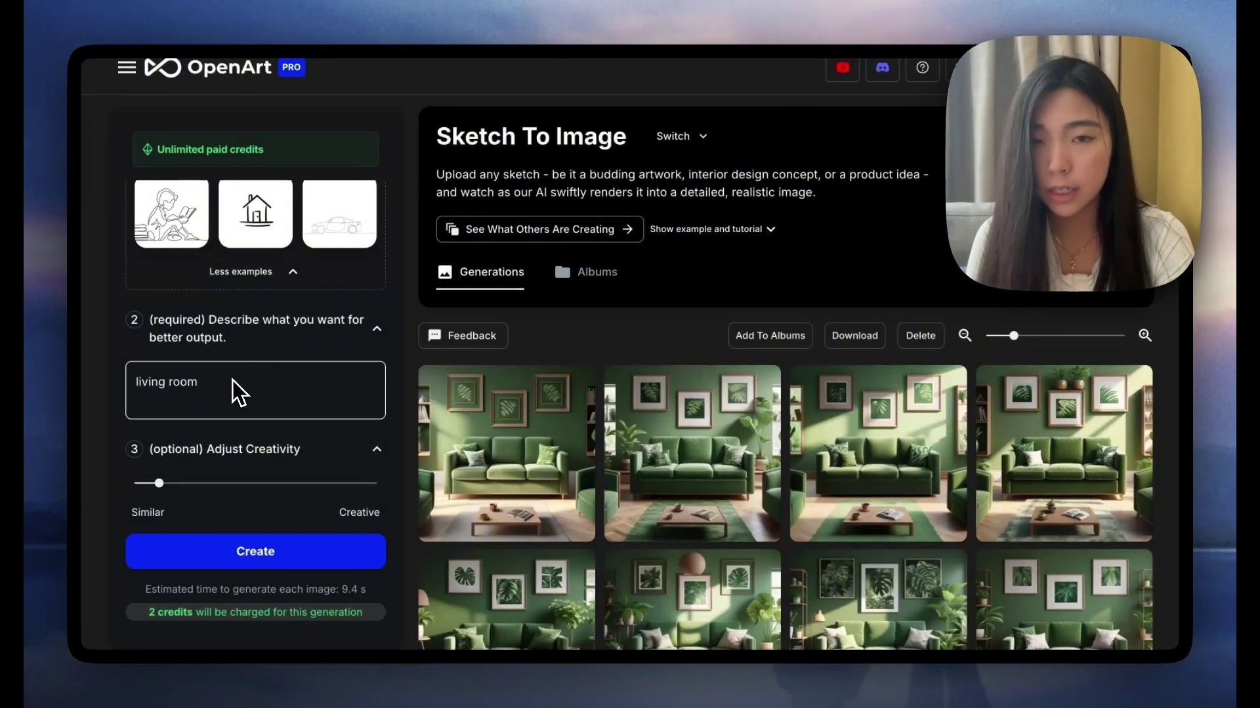
pyautogui.scroll(-7, 237, 393)
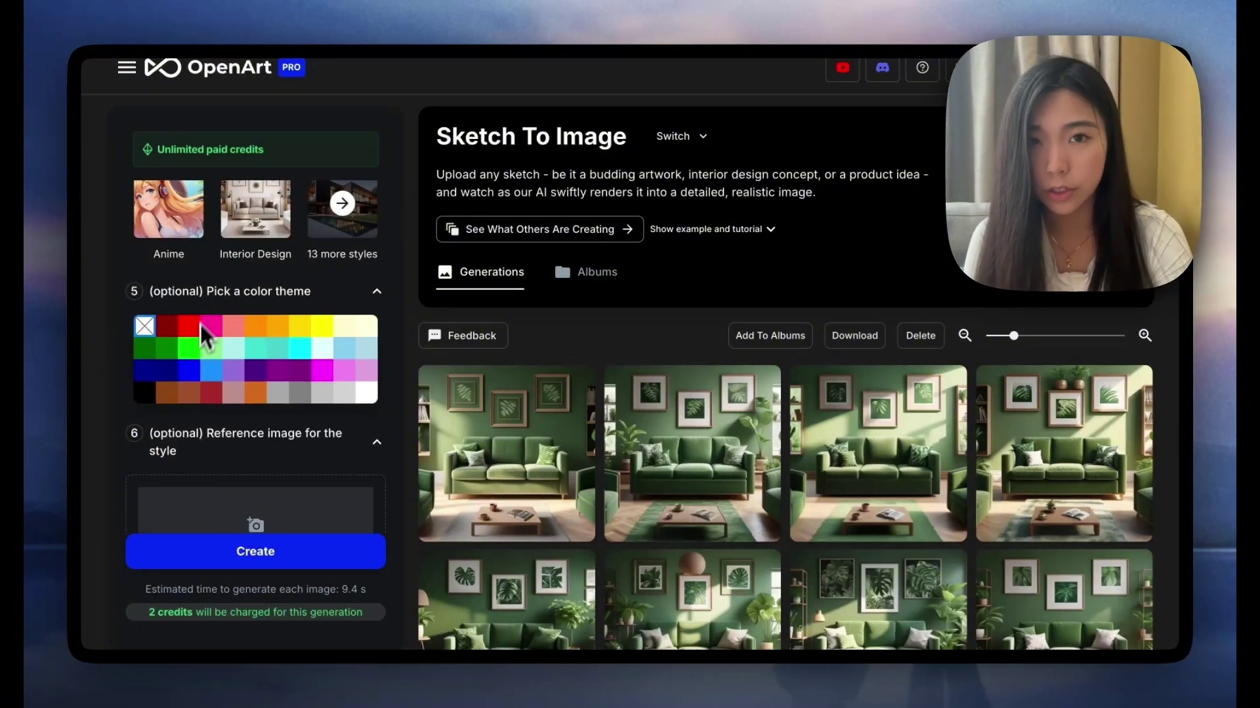
pyautogui.click(143, 350)
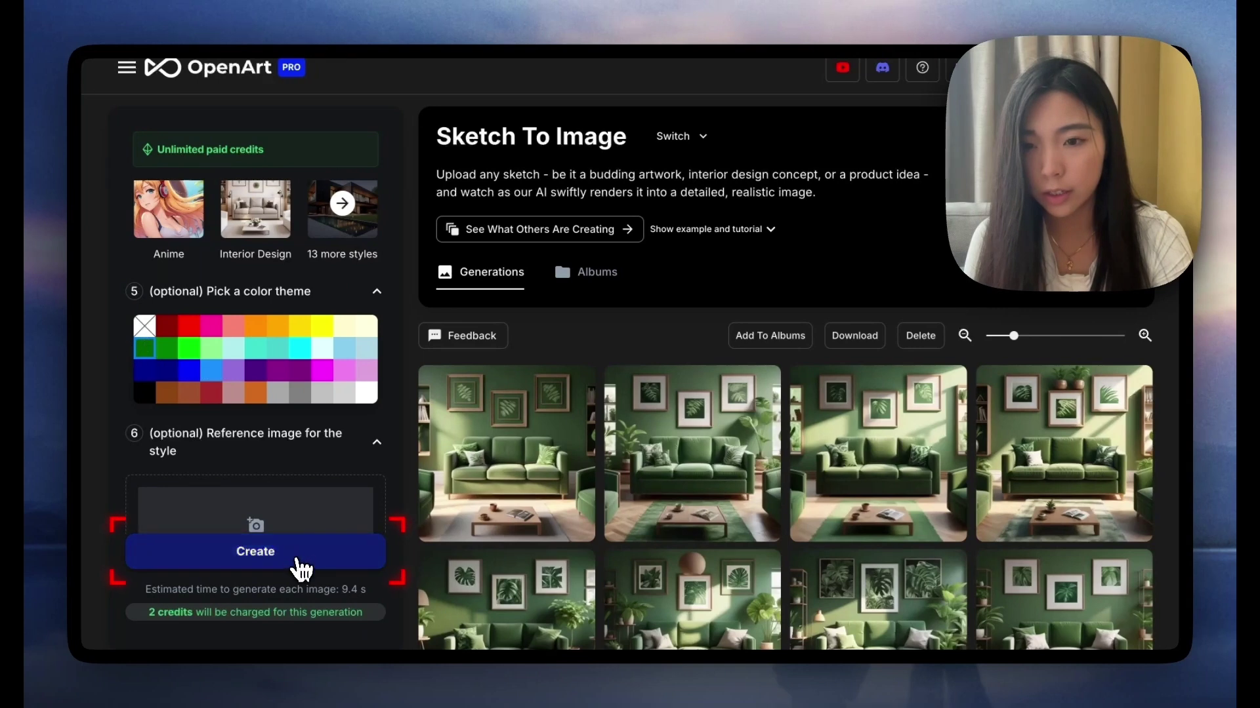
pyautogui.click(301, 570)
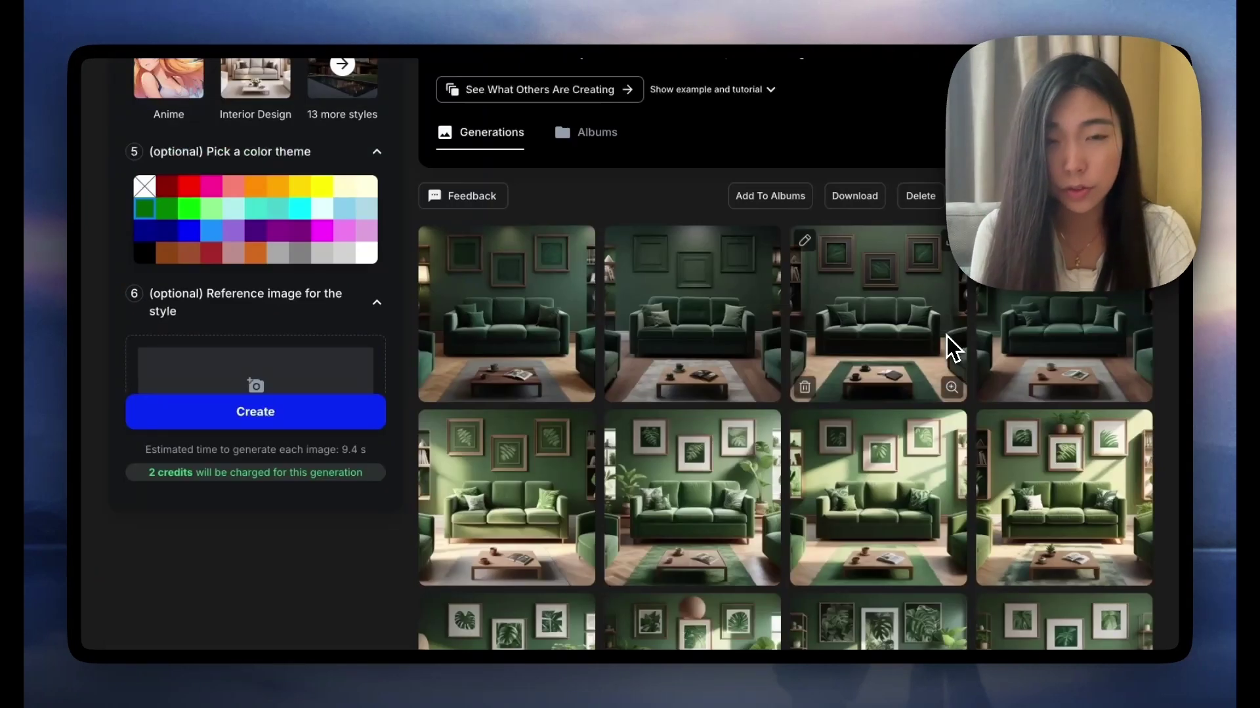
# - Generate the living room again in the Interior Design style
pyautogui.scroll(3, 294, 121)
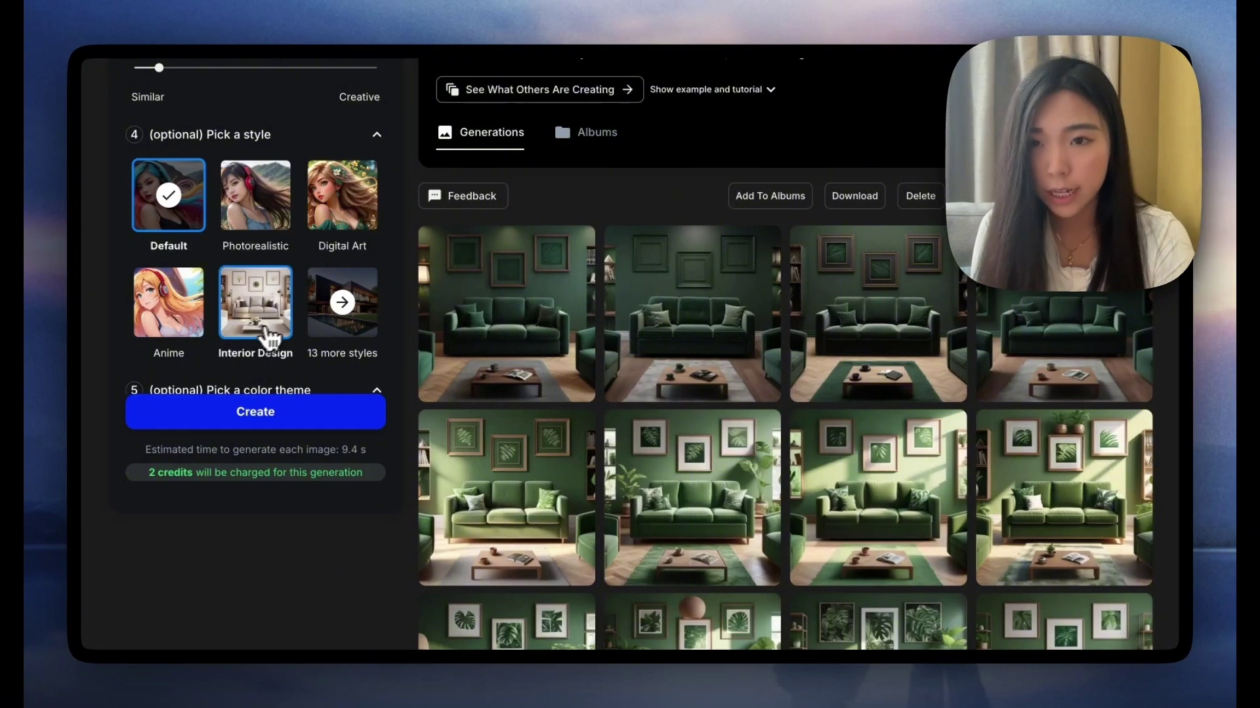
pyautogui.click(282, 339)
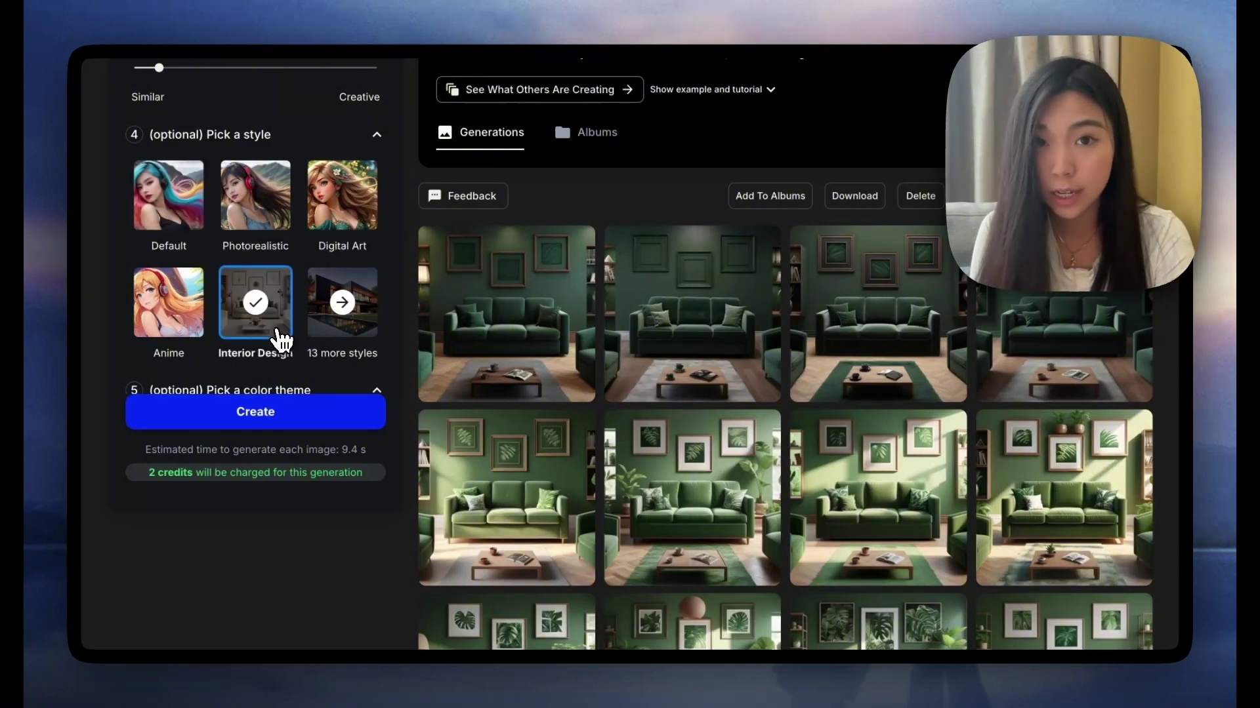
pyautogui.click(255, 412)
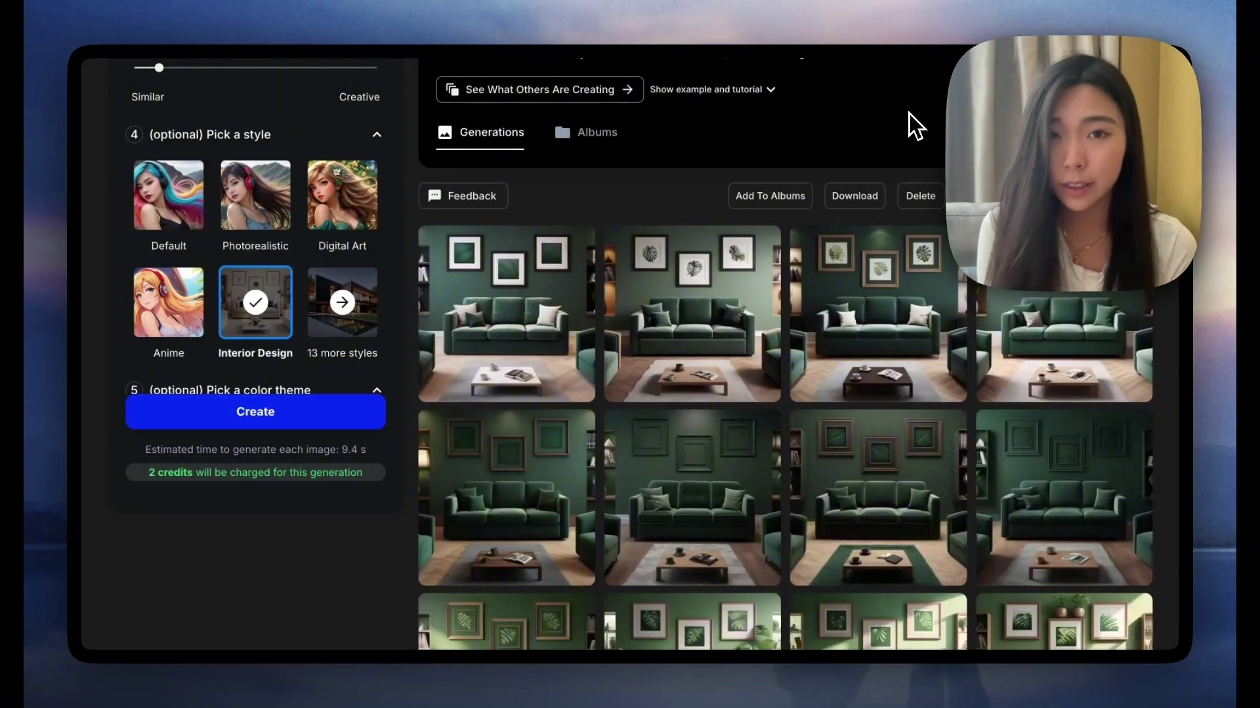
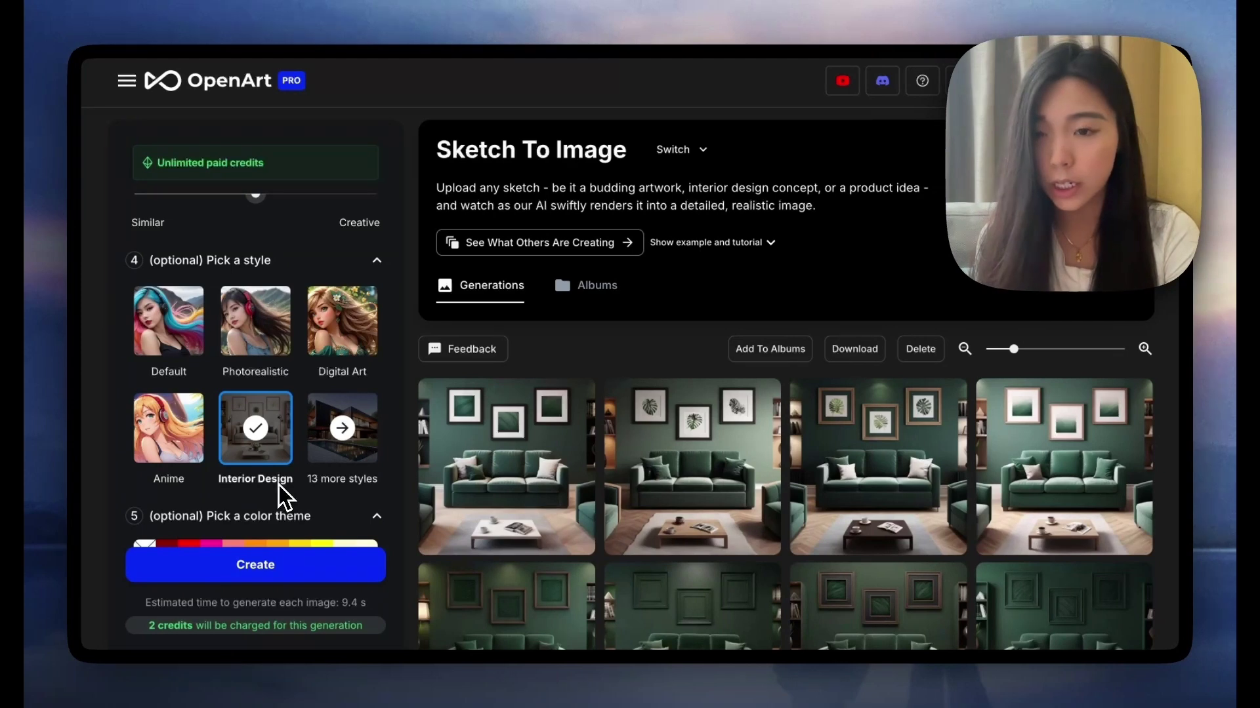
# - Choose the Lemon color theme and generate images described as "dining room, delicate floral patterns on chairs and walls"
pyautogui.scroll(-3, 329, 459)
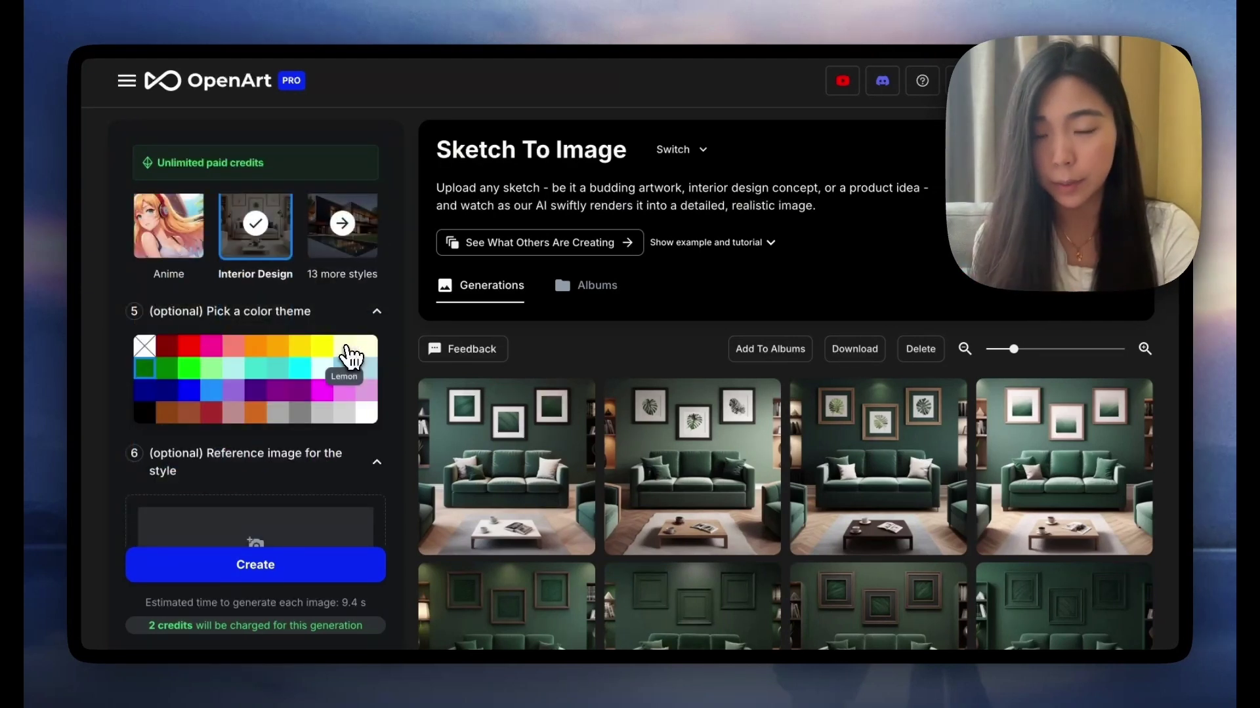
pyautogui.click(350, 356)
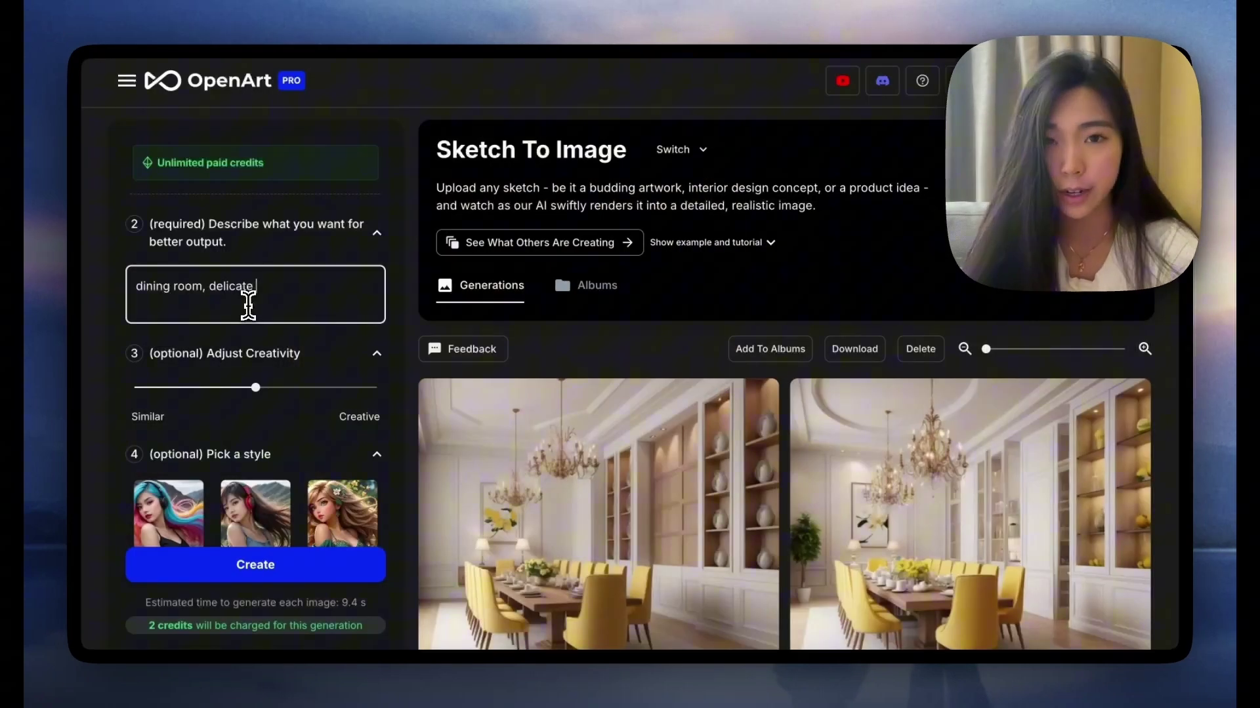
pyautogui.write('floral patterns on chairs and walls')
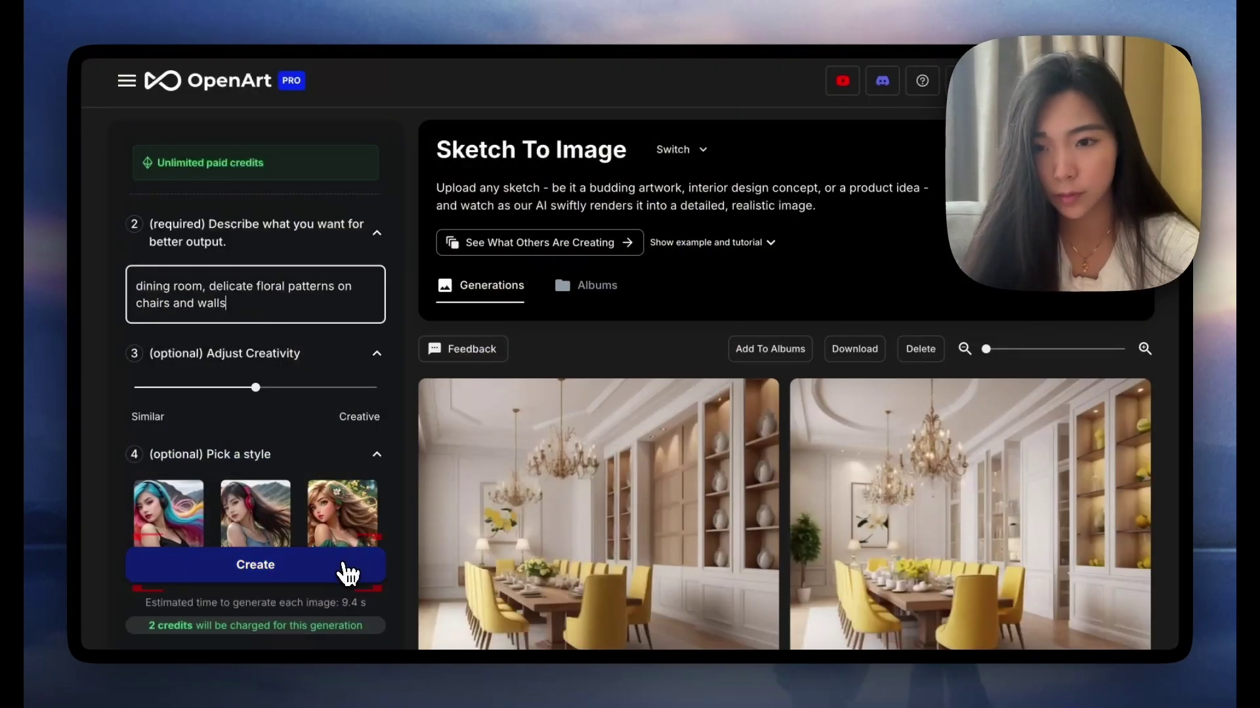
pyautogui.click(343, 574)
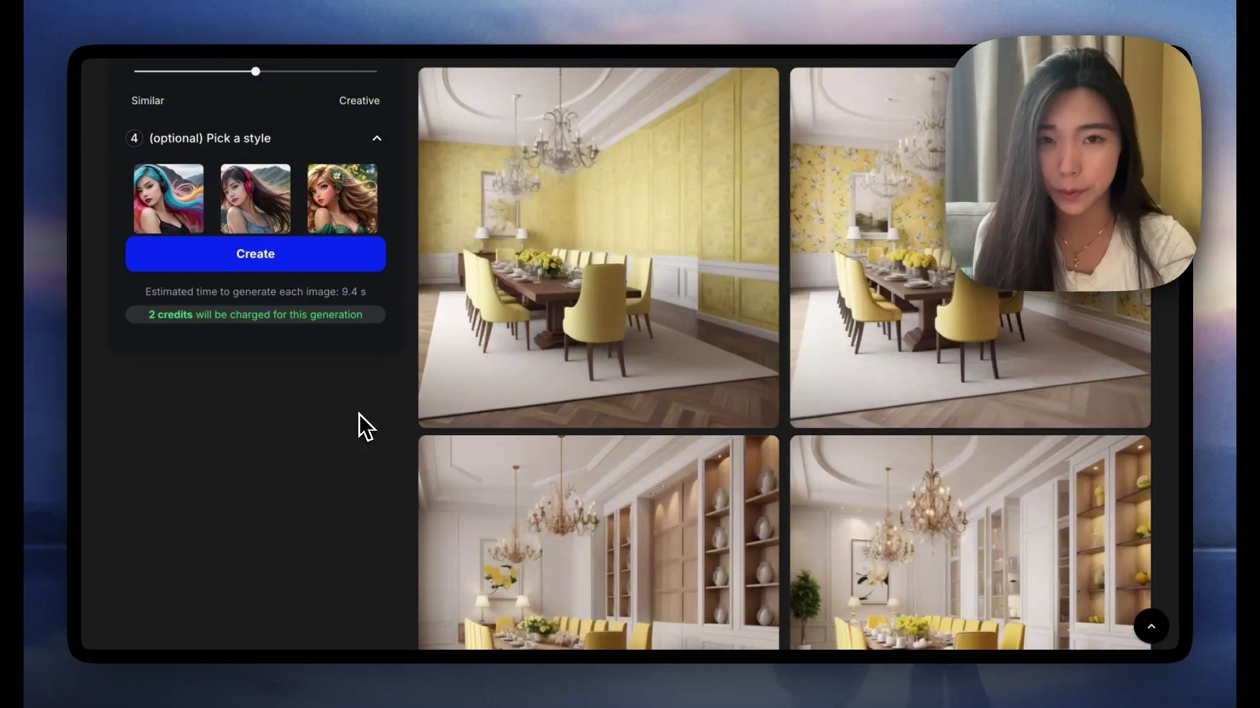
# - Regenerate the dining room with creativity set to 0.05 and compare a result with its original sketch
pyautogui.scroll(10, 262, 499)
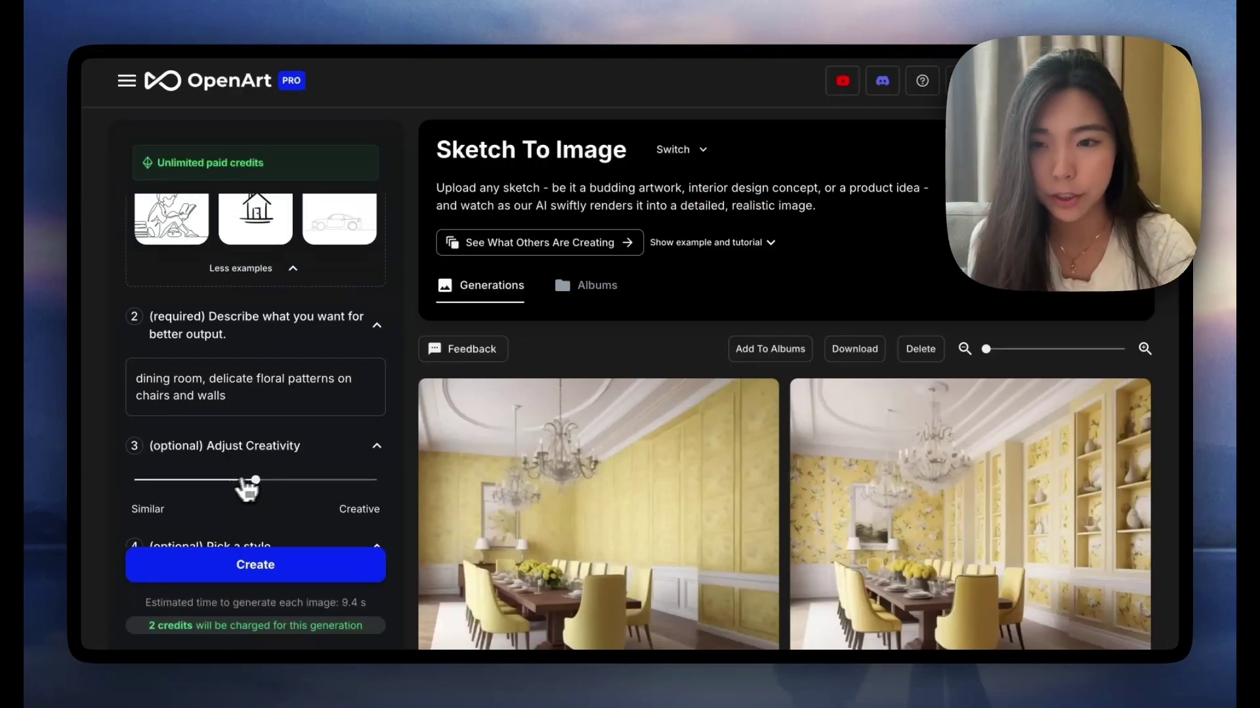
pyautogui.moveTo(246, 482); pyautogui.dragTo(142, 484)
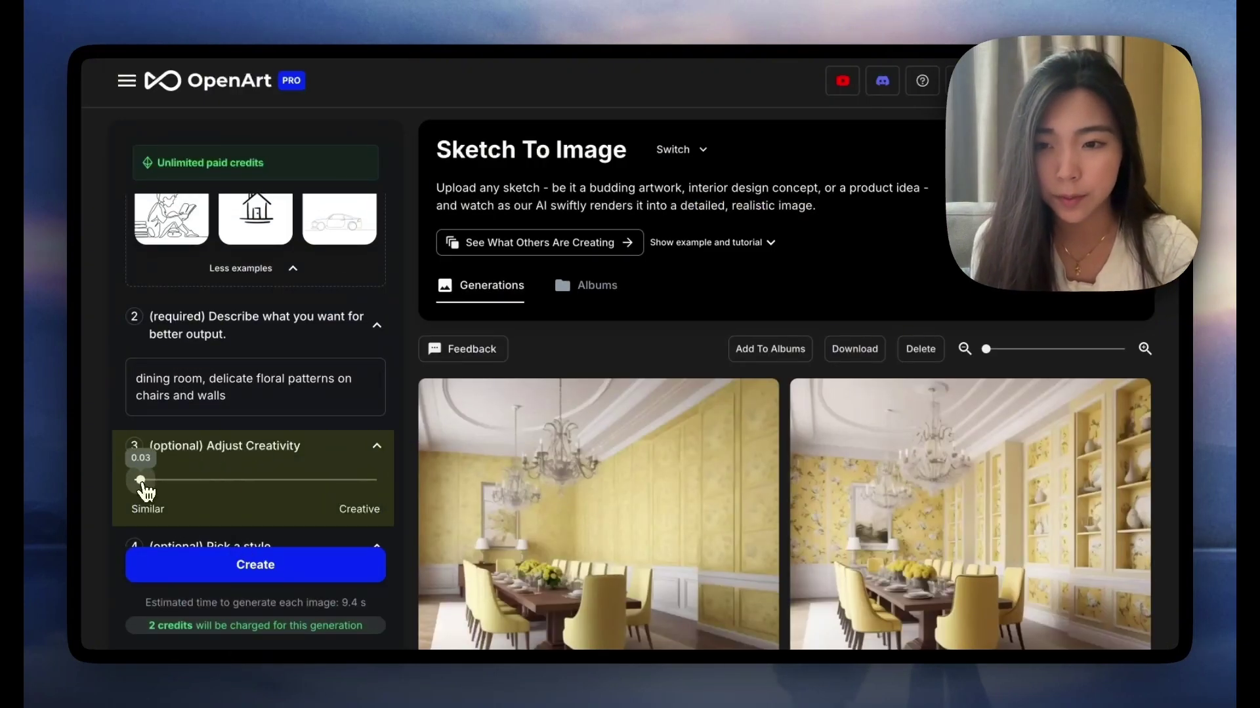
pyautogui.click(269, 577)
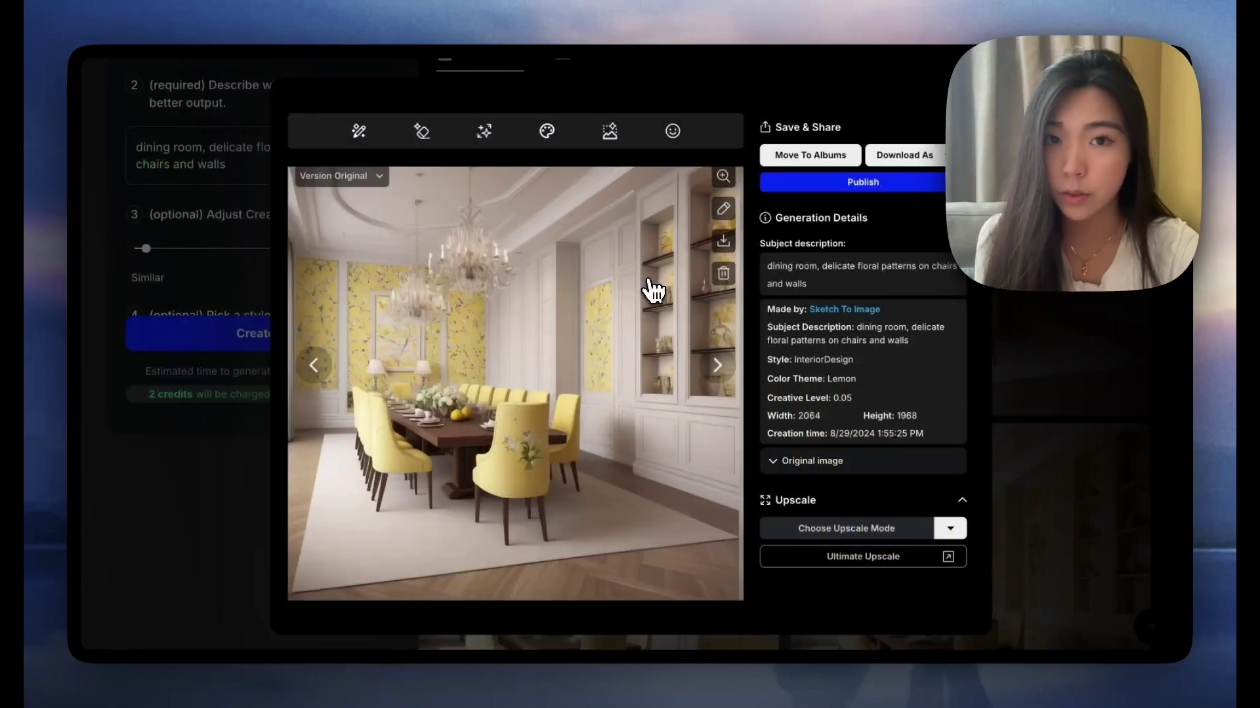
pyautogui.click(817, 461)
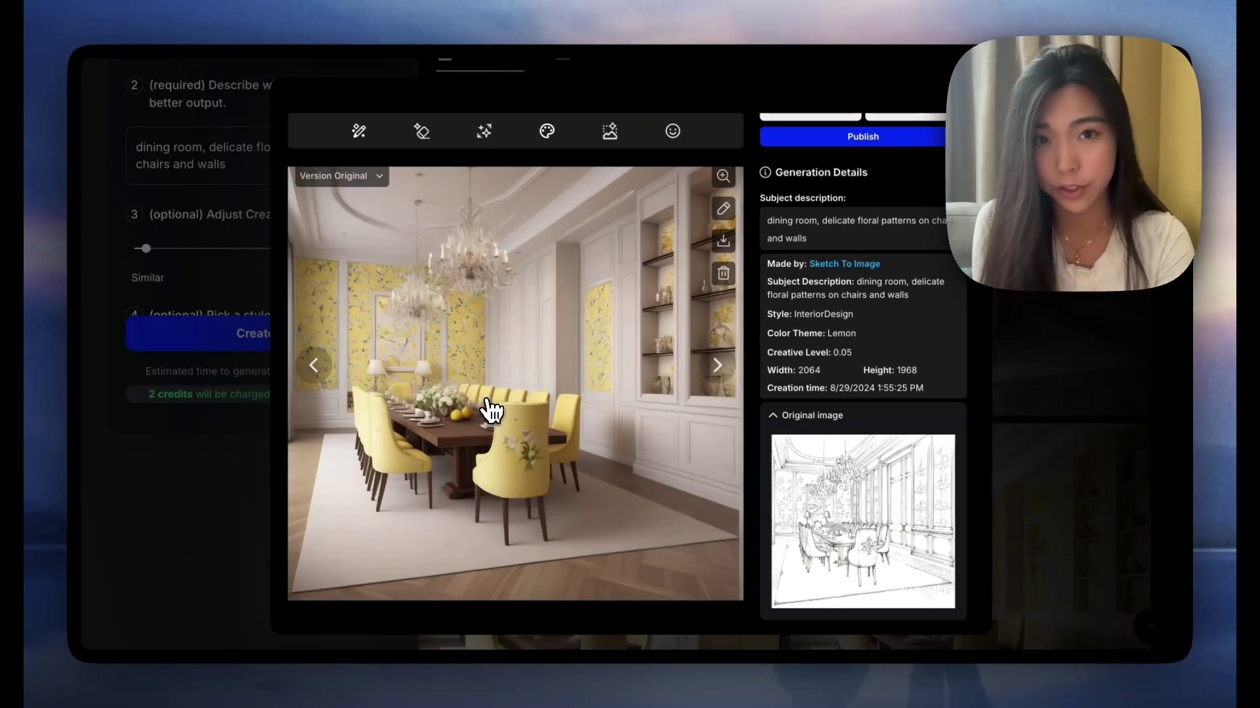
pyautogui.click(266, 290)
# - Change the color theme to Light Blue and generate the dining room again
pyautogui.scroll(-5, 267, 289)
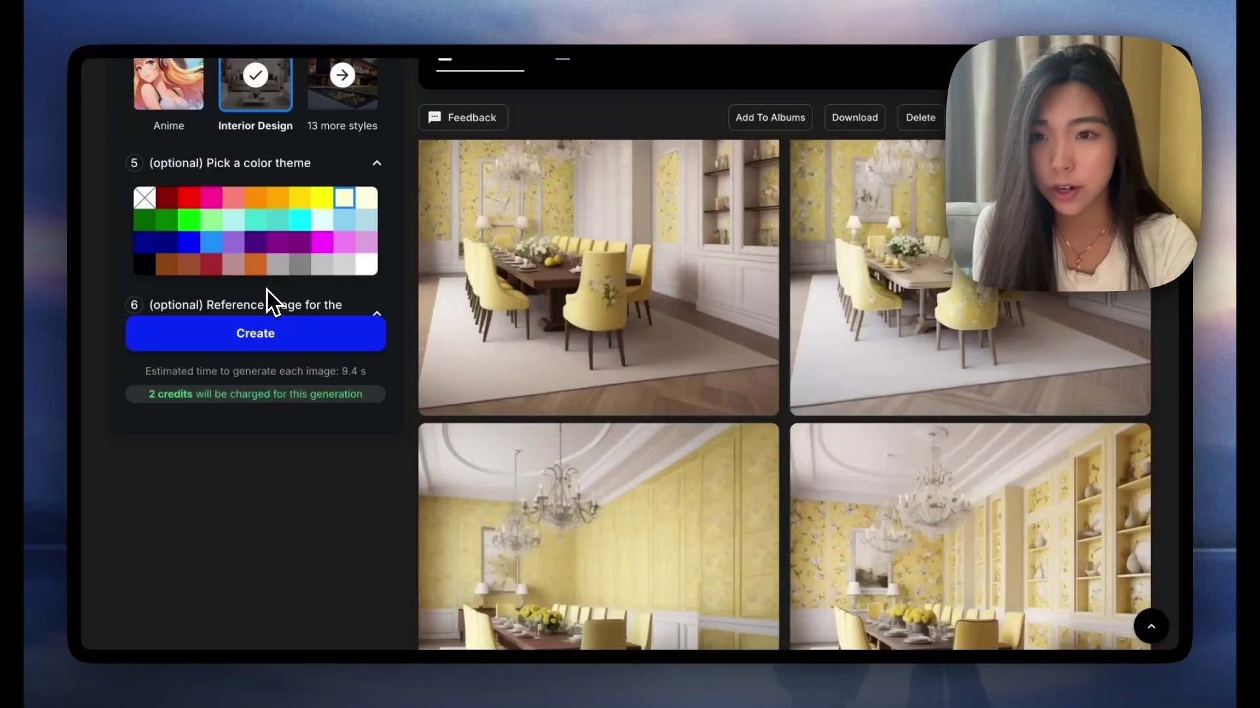
pyautogui.click(365, 222)
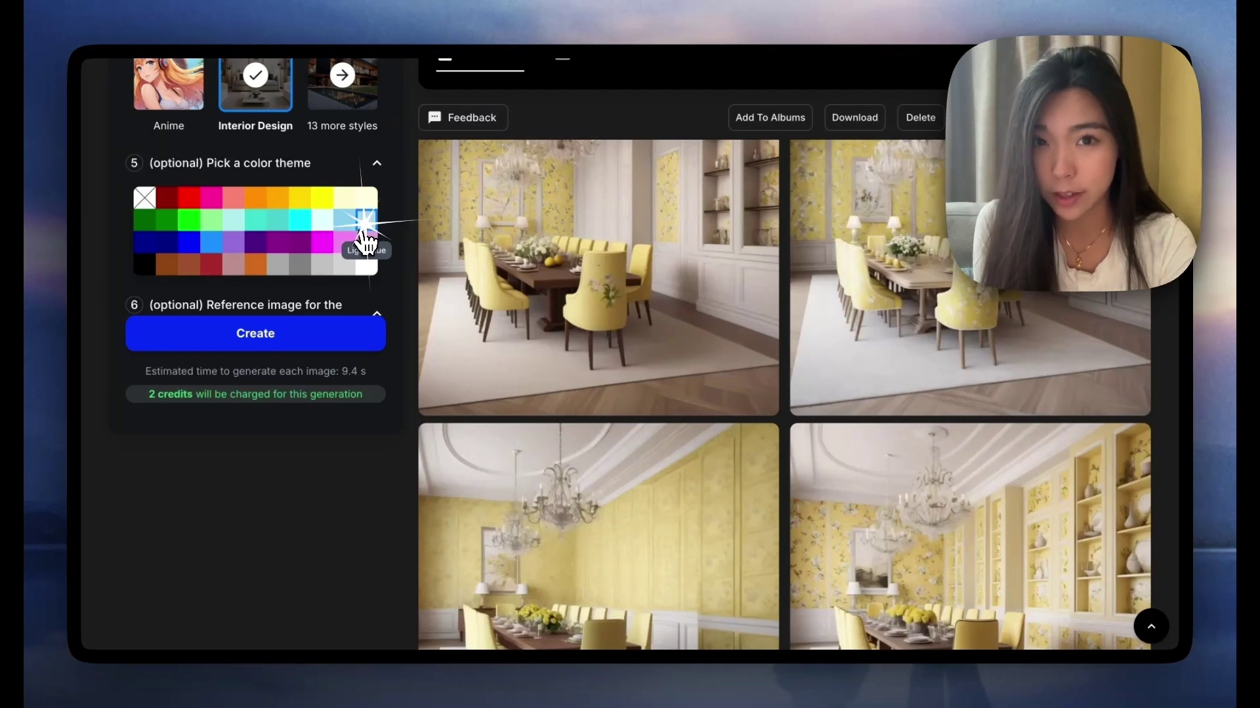
pyautogui.click(371, 341)
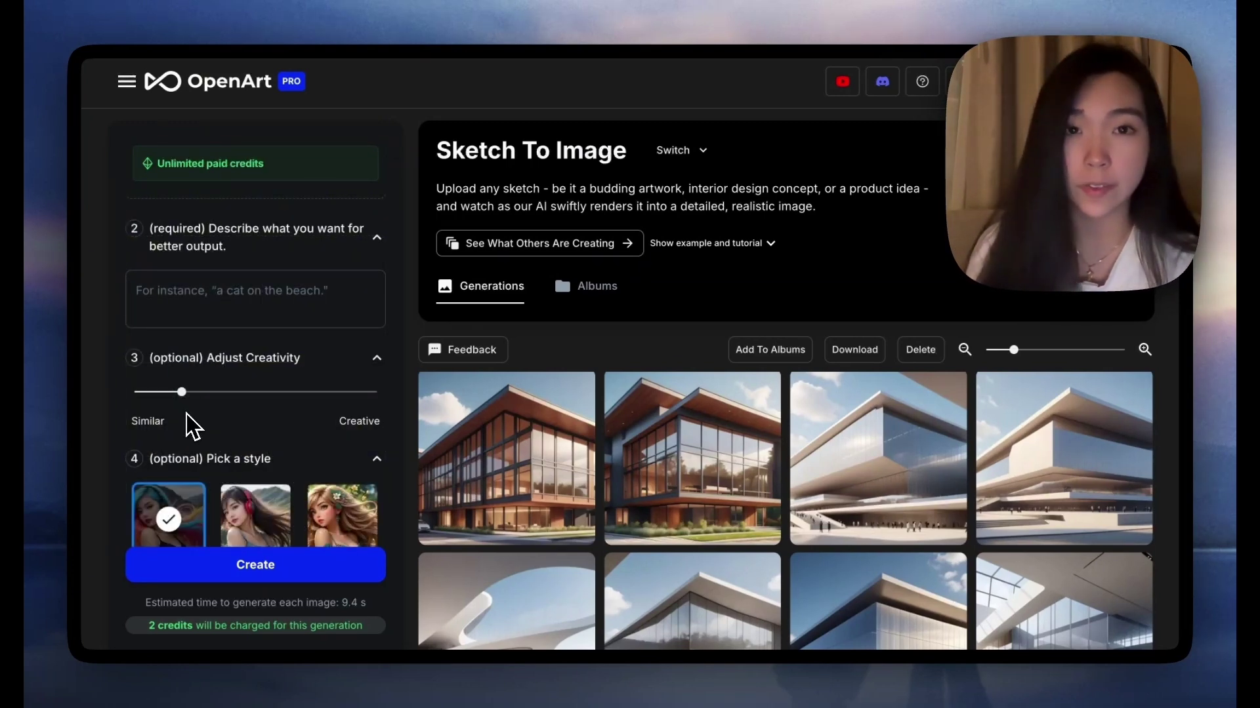
# - Generate images from the car sketch described as "car" in the 3D style and compare a result with its original sketch
pyautogui.moveTo(187, 403)
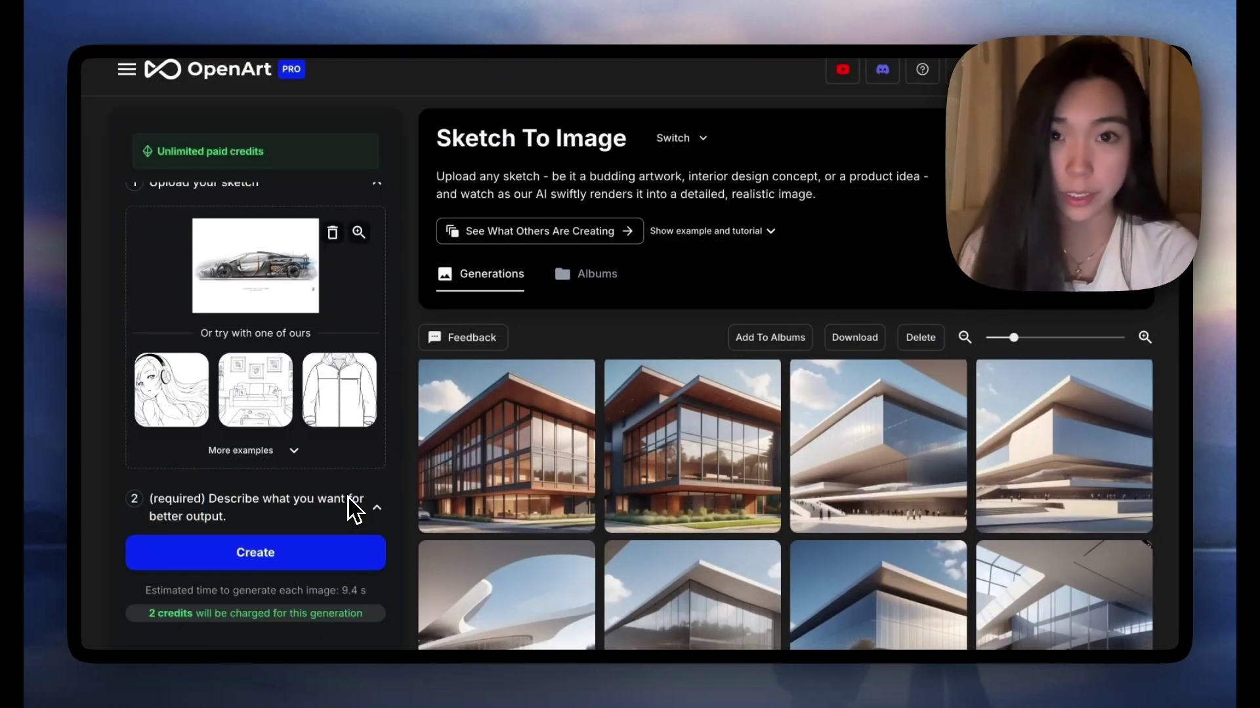
pyautogui.scroll(-3, 282, 460)
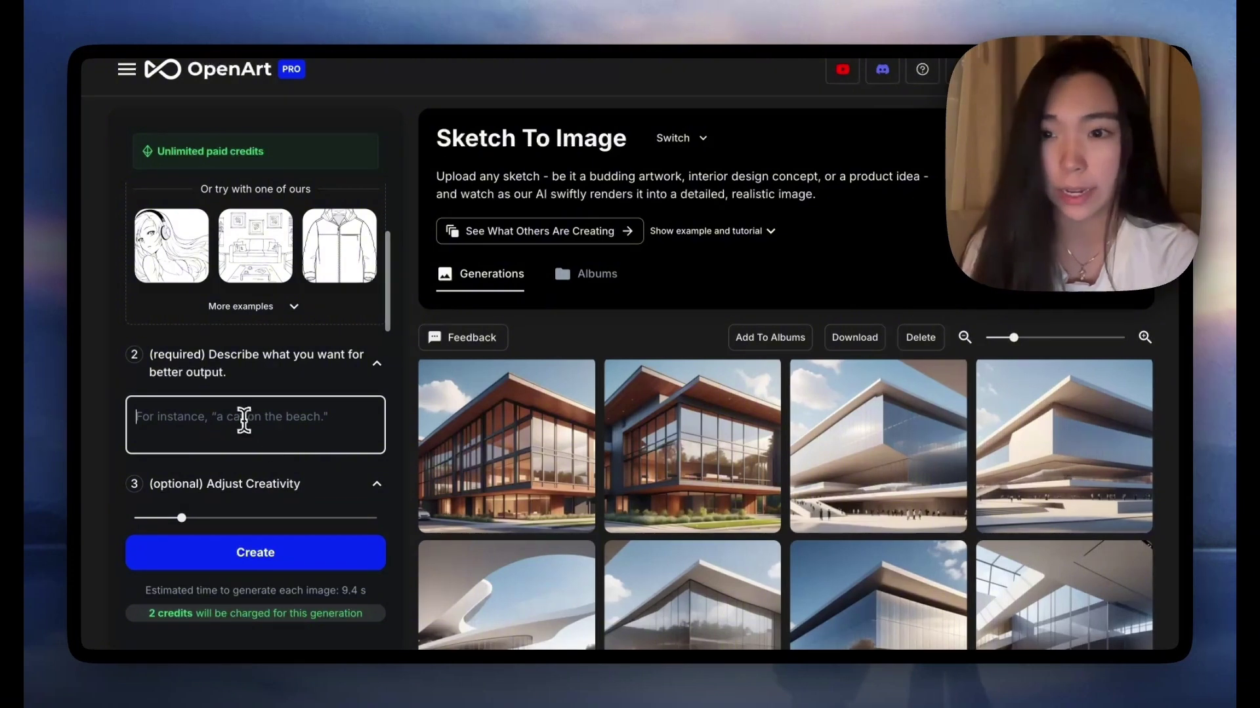
pyautogui.write('car')
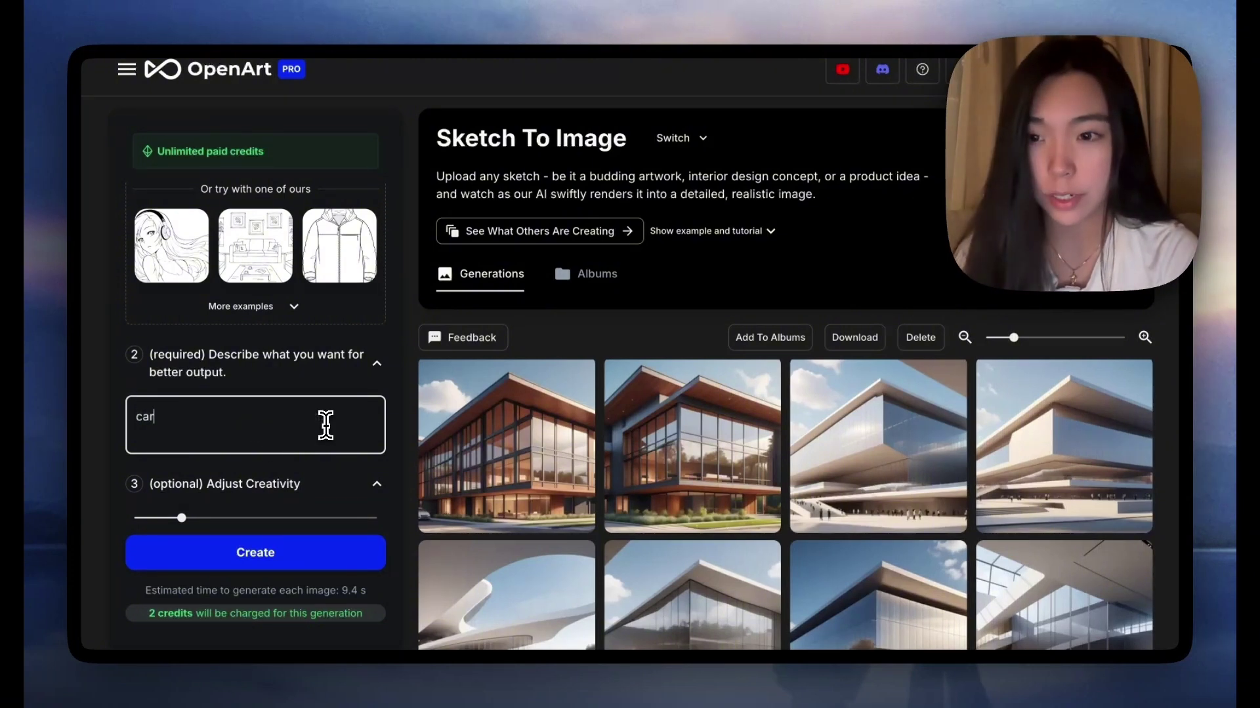
pyautogui.scroll(-5, 348, 400)
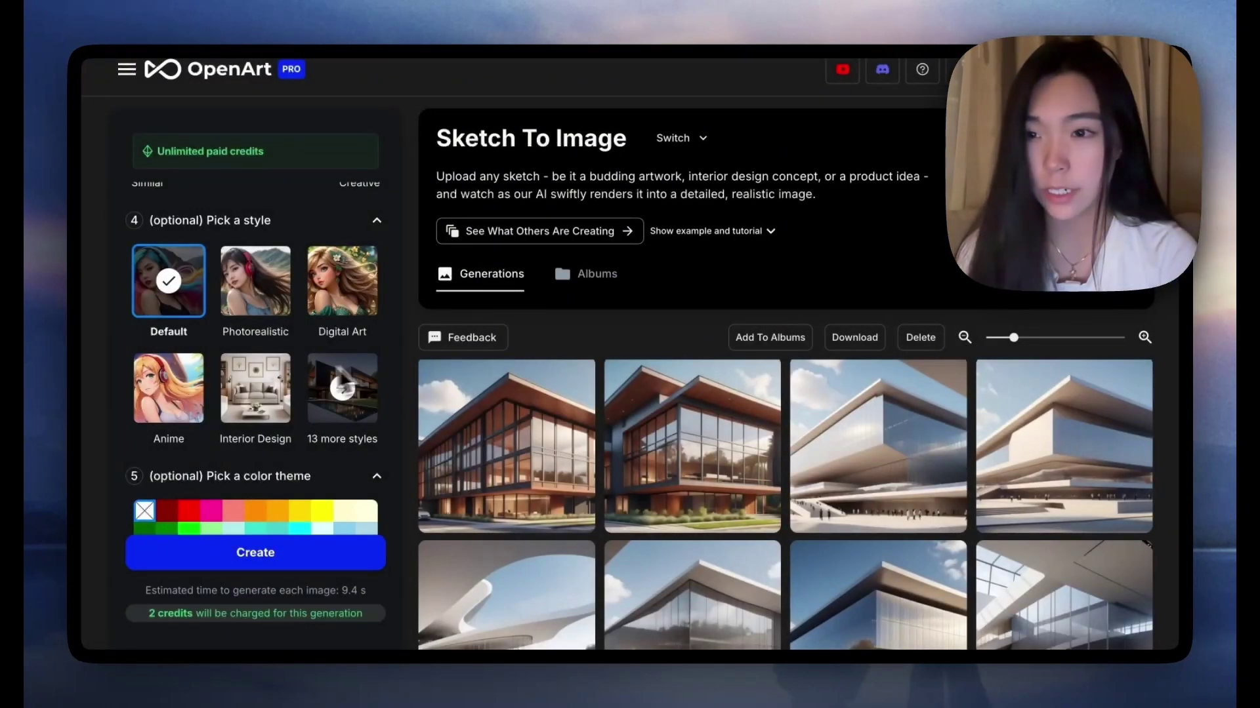
pyautogui.click(342, 388)
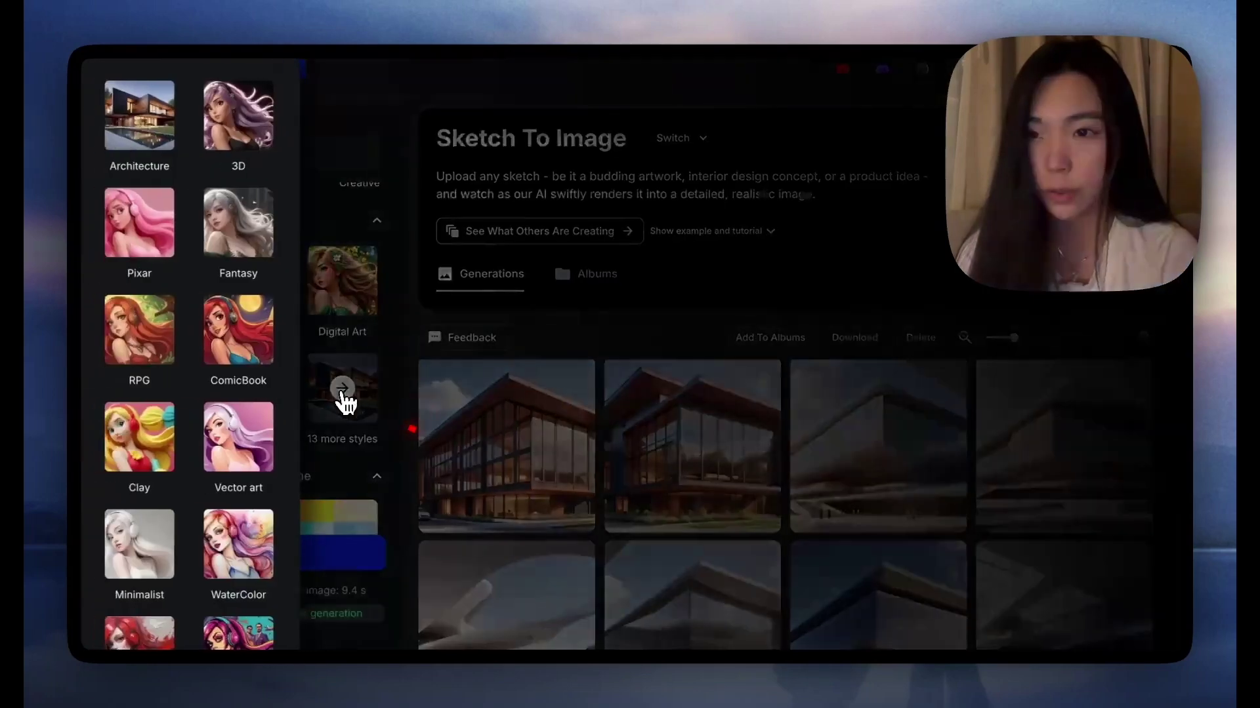
pyautogui.click(242, 146)
pyautogui.click(337, 551)
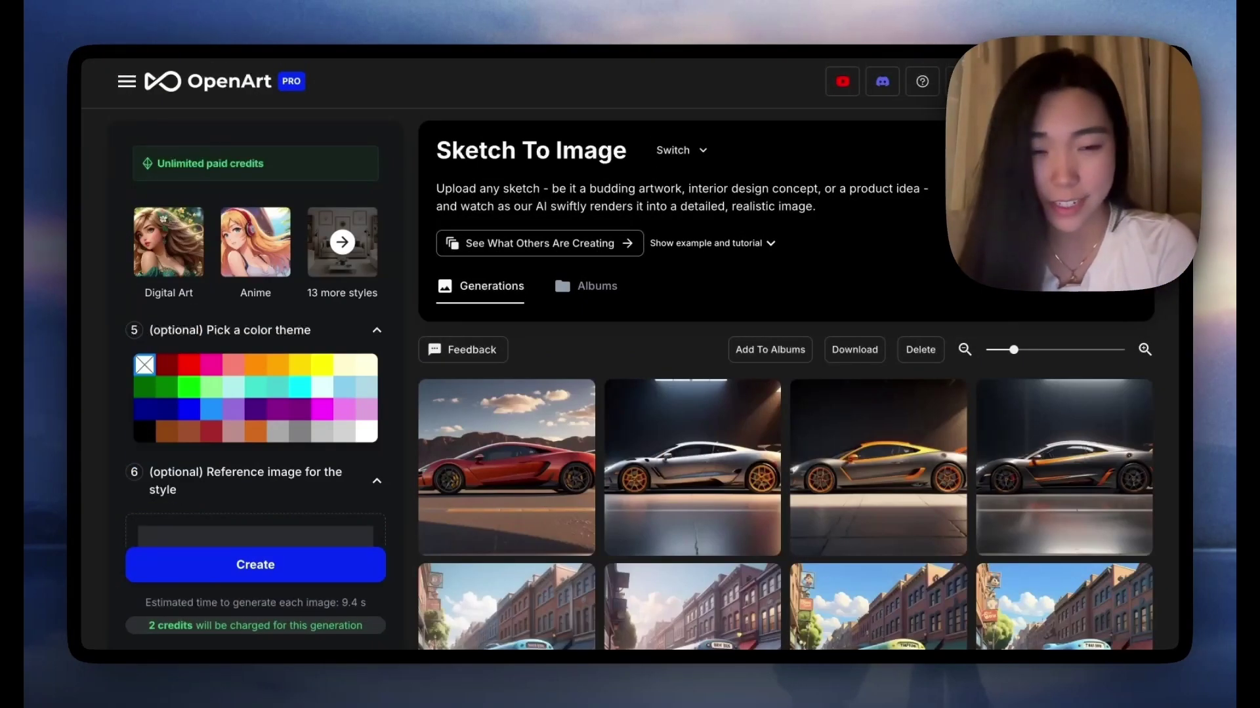
pyautogui.click(1059, 453)
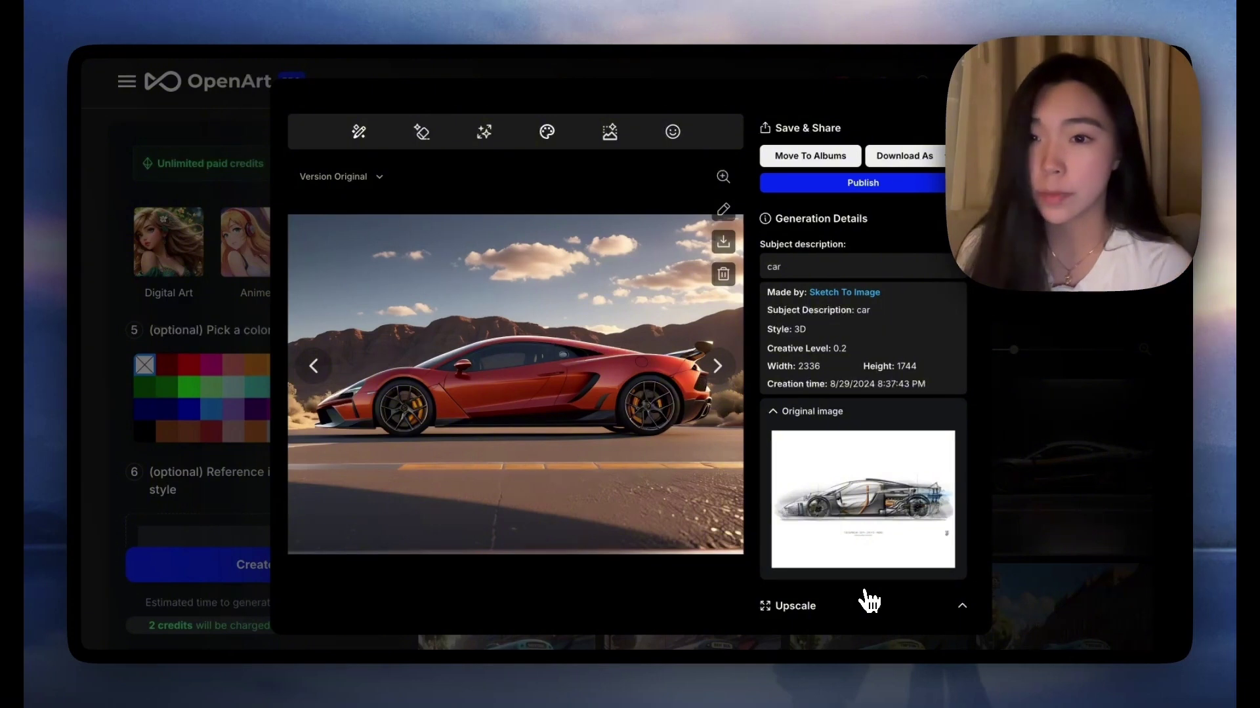
pyautogui.press('Escape')
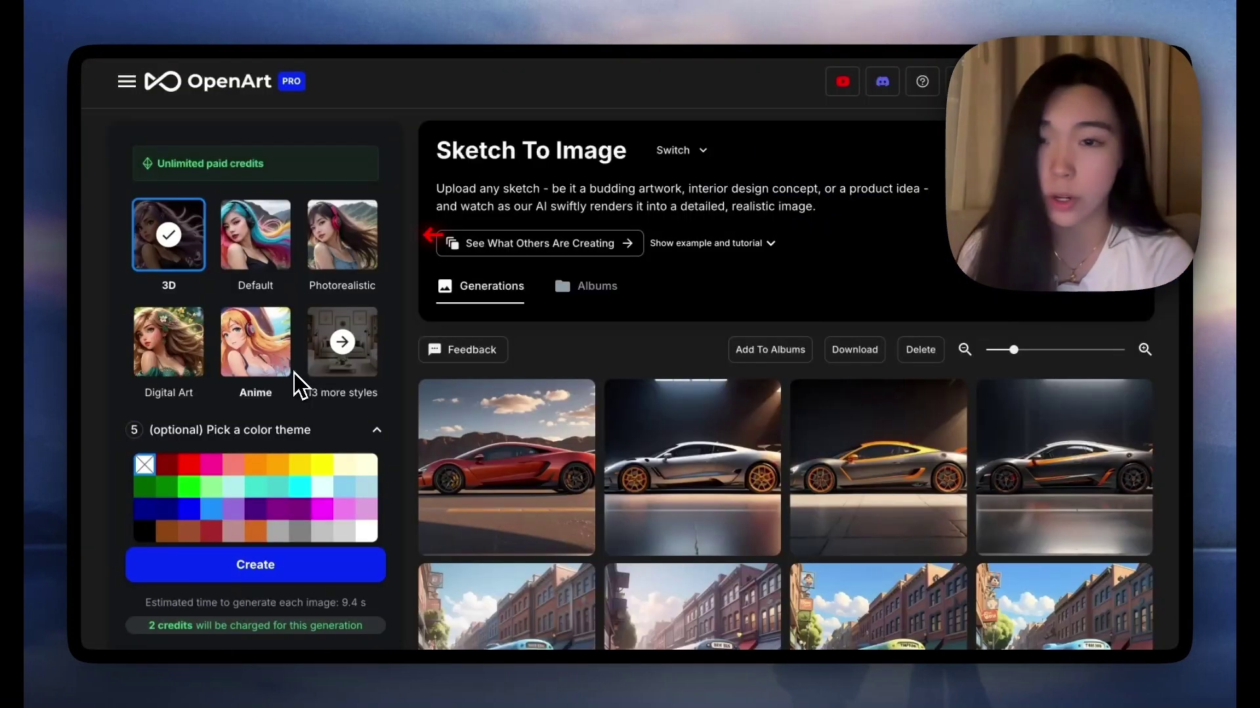
# - Generate the car again in the Photorealistic style and look through the resulting images
pyautogui.click(352, 253)
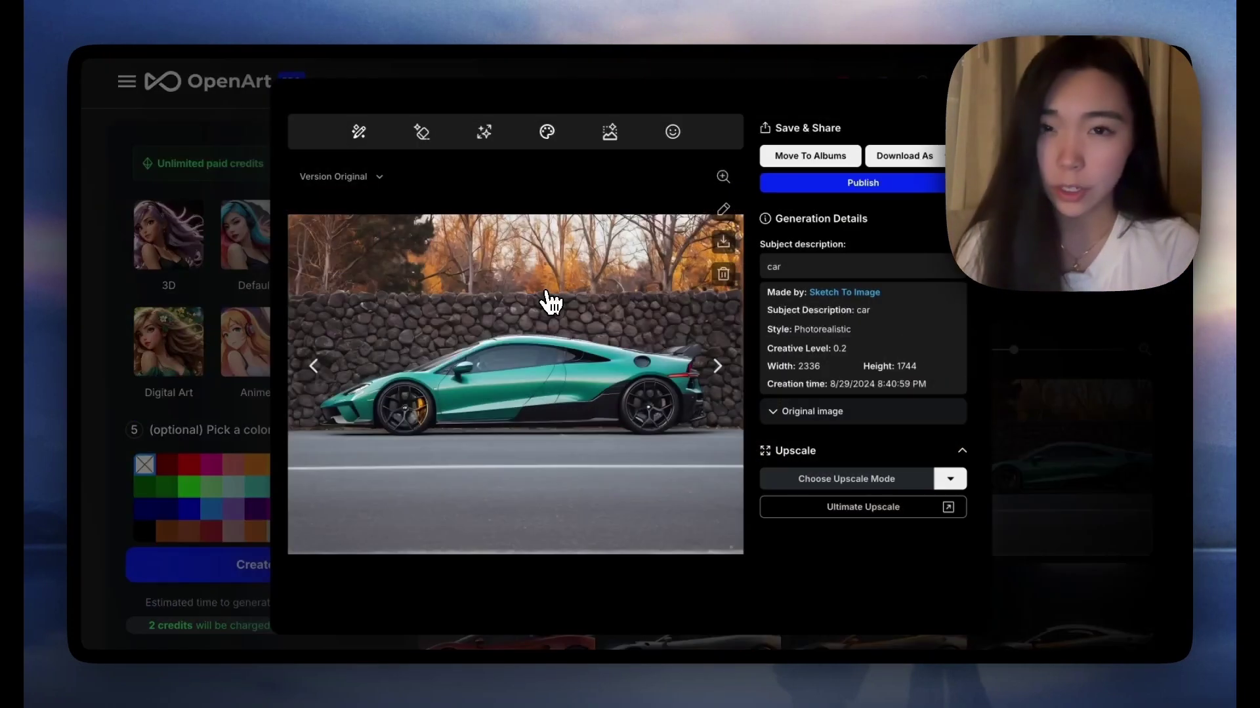
pyautogui.press('Right')
pyautogui.press('Right')
pyautogui.press('Right')
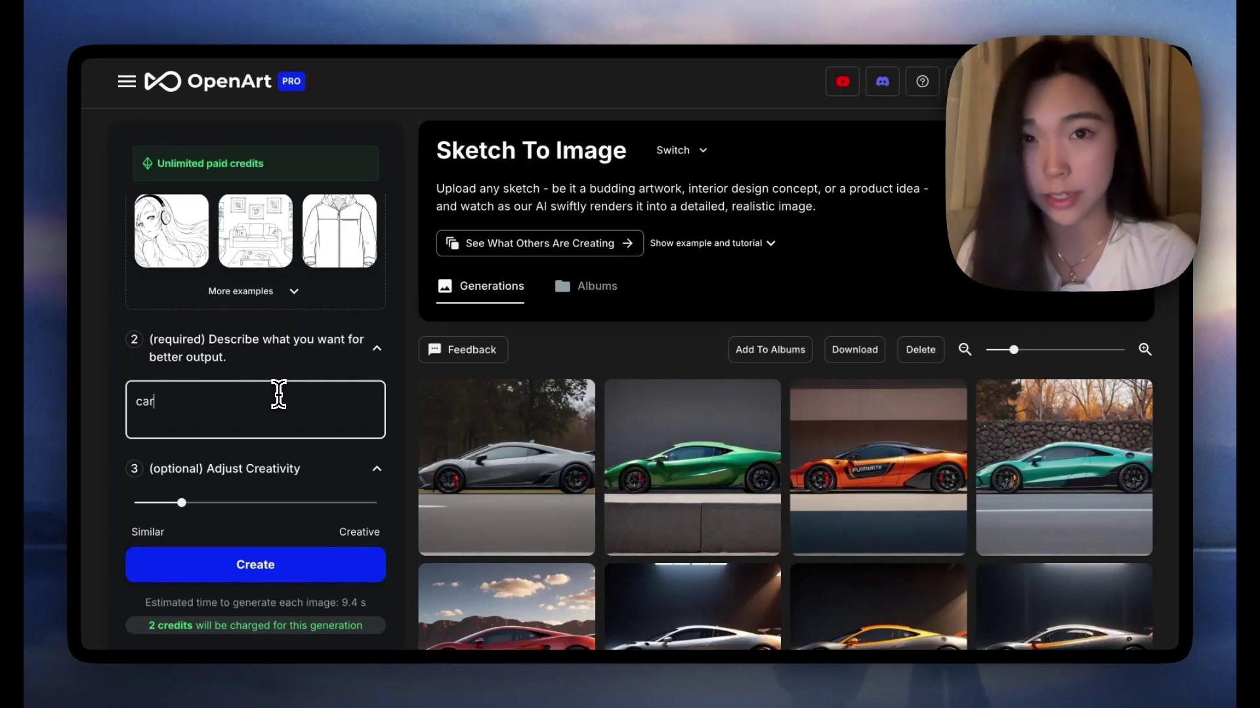
# - Generate the photorealistic car with the description "car, iceland" and again with "car, driving by the ocean"
pyautogui.write(', iceland')
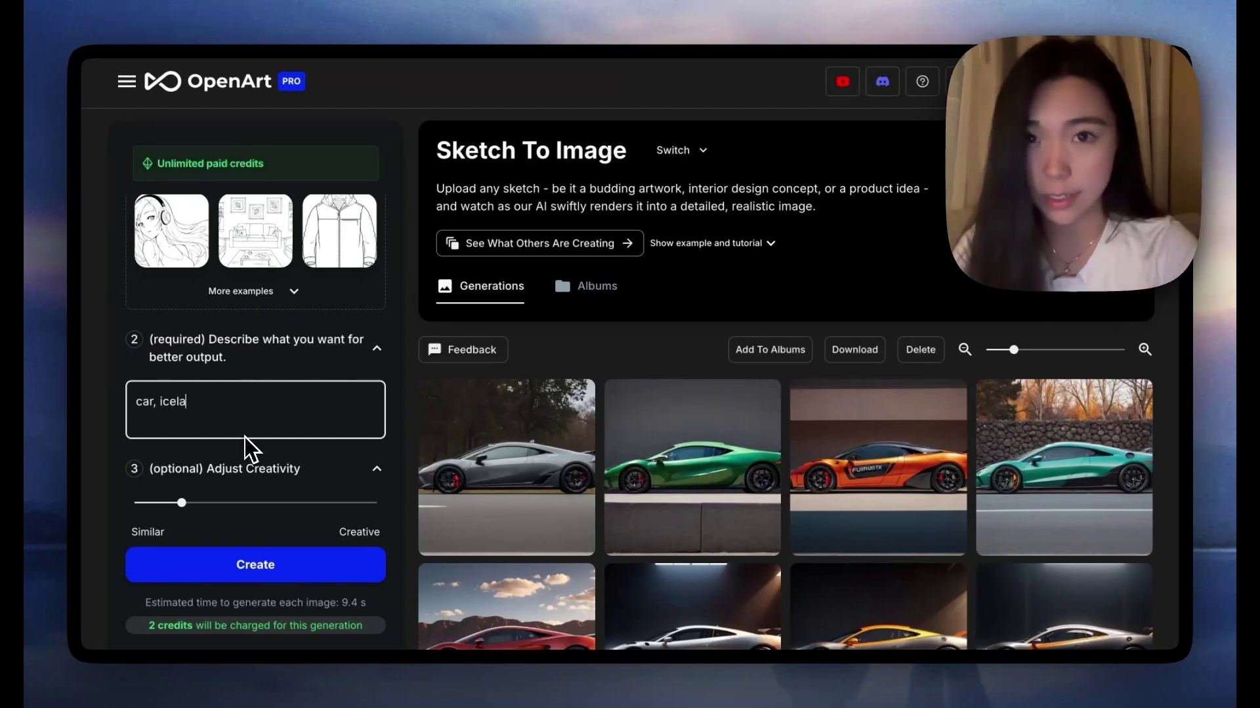
pyautogui.click(303, 562)
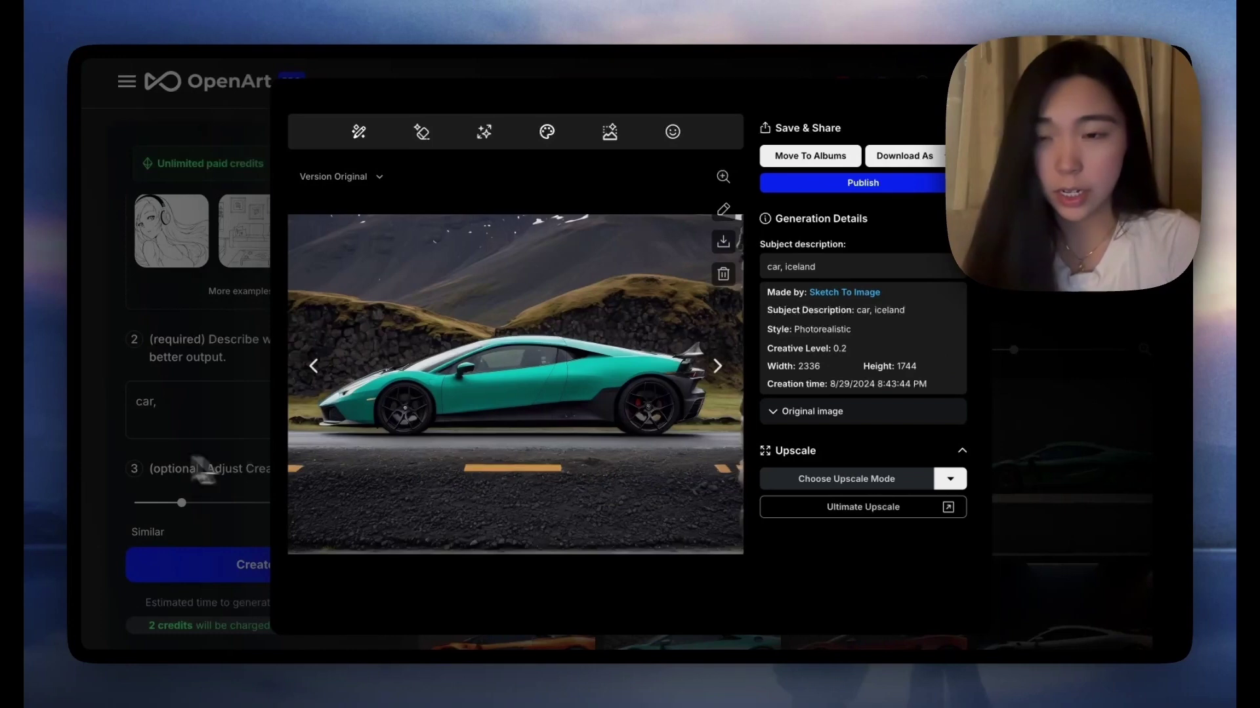
pyautogui.click(213, 414)
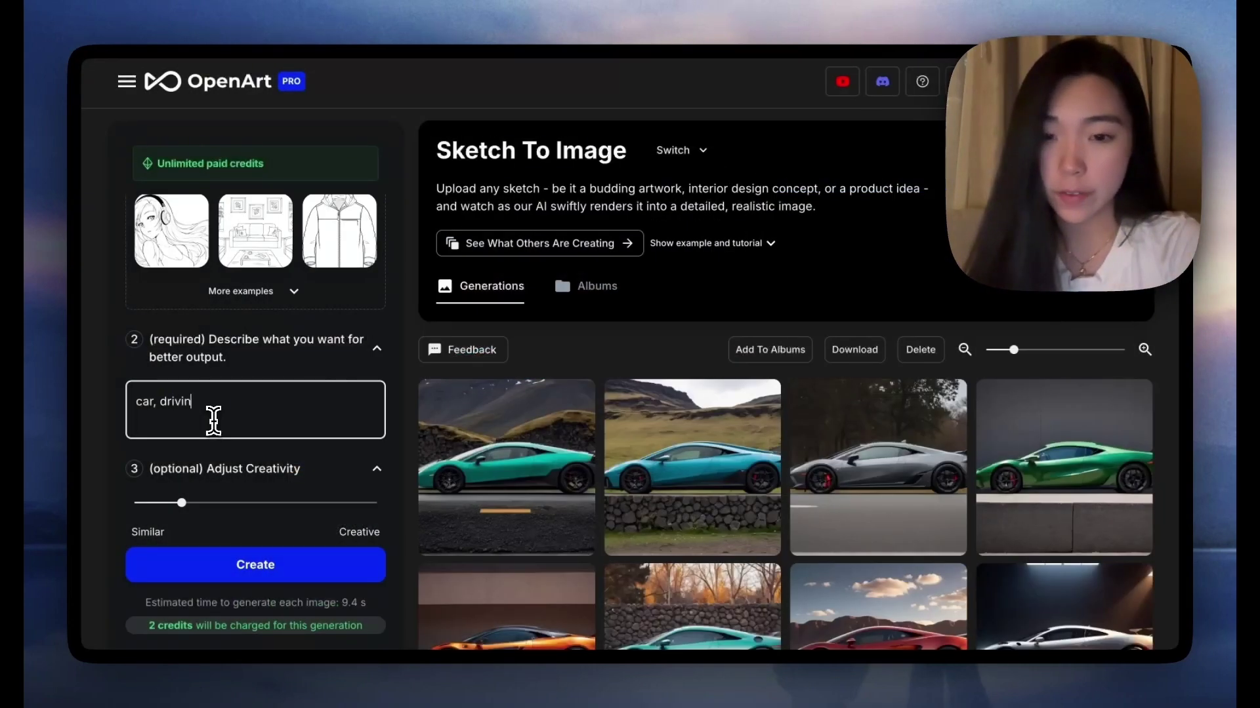
pyautogui.write('driving by the ocean')
pyautogui.click(293, 564)
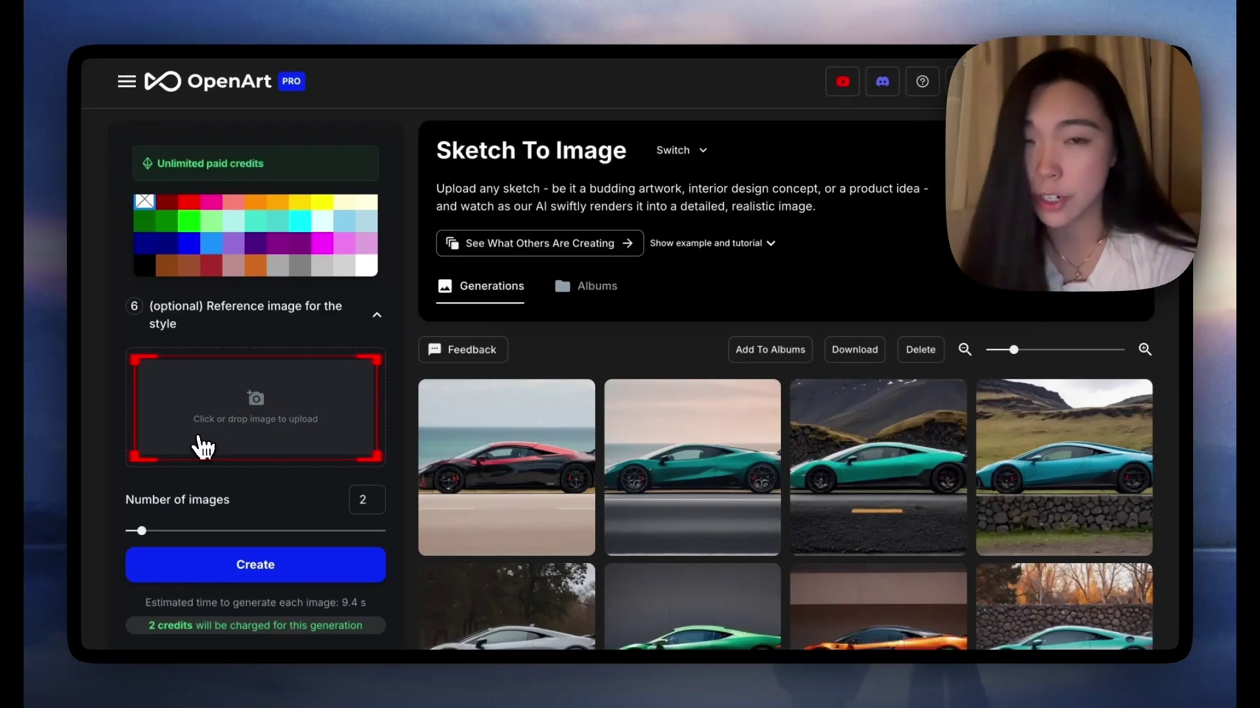
# - Add the blue water ripple picture as style reference and generate "car, driving fast and water splashing from the sides, dynamic, motion, cinematic lighting"
pyautogui.moveTo(200, 445)
pyautogui.mouseDown()
pyautogui.moveTo(175, 422)
pyautogui.moveTo(216, 453)
pyautogui.mouseUp()
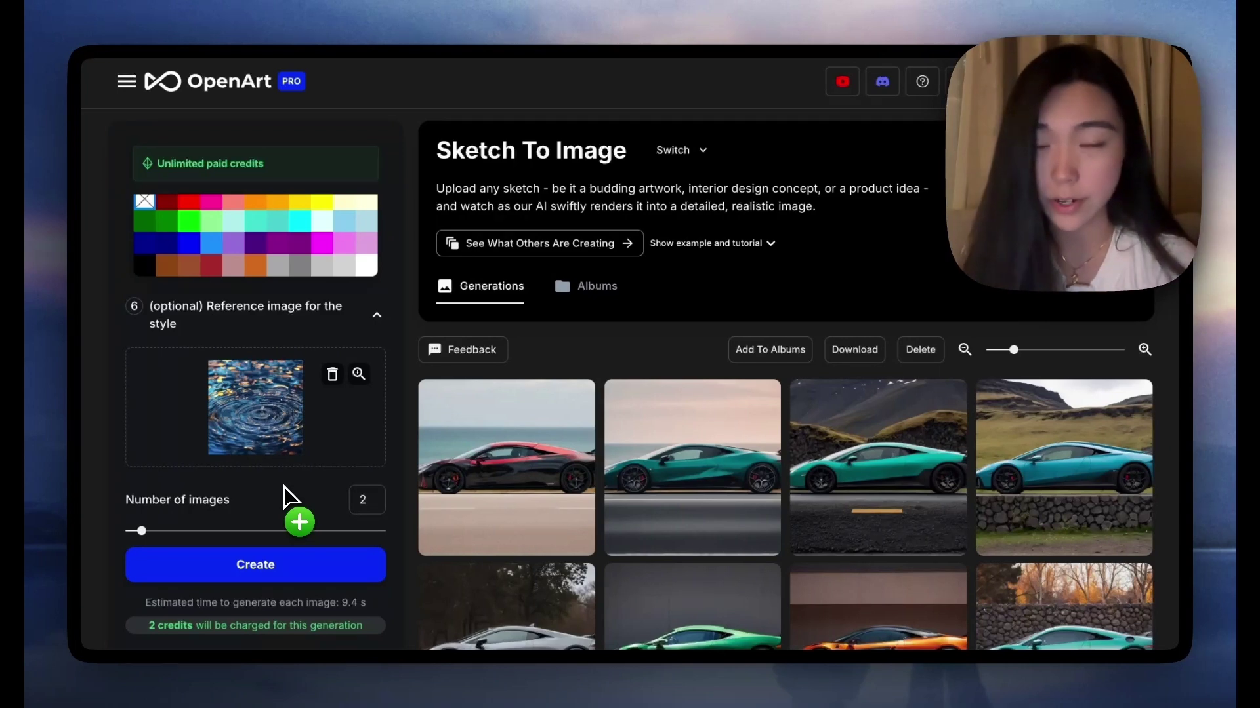
pyautogui.click(295, 569)
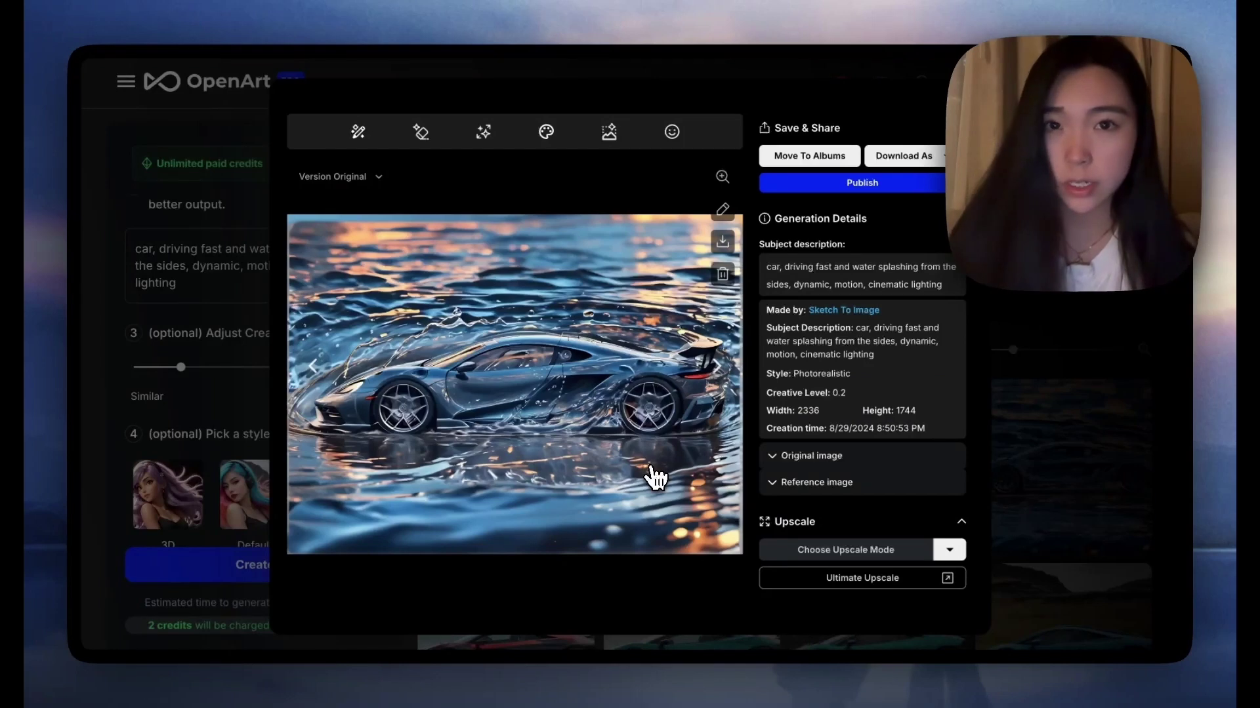
pyautogui.press('Right')
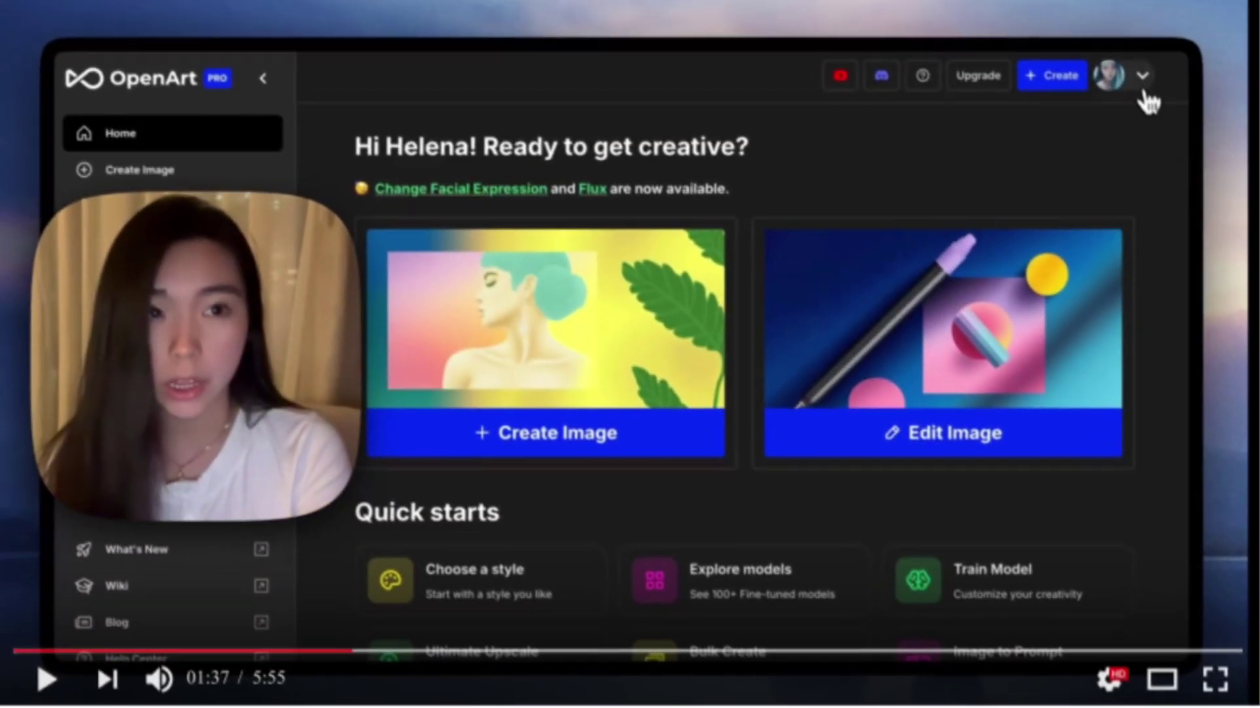
# - Look up the username in the account settings and switch to YouTube to post the comment "sketch to image @" followed by that username
pyautogui.click(1140, 89)
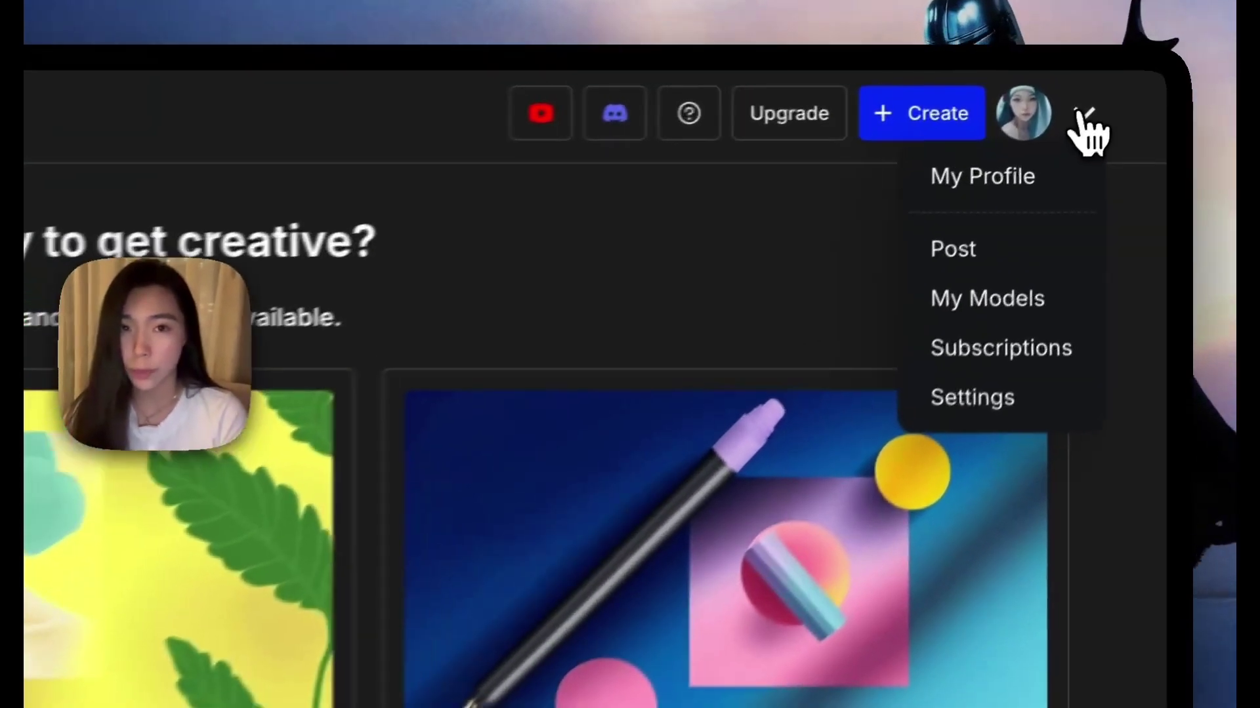
pyautogui.click(1059, 410)
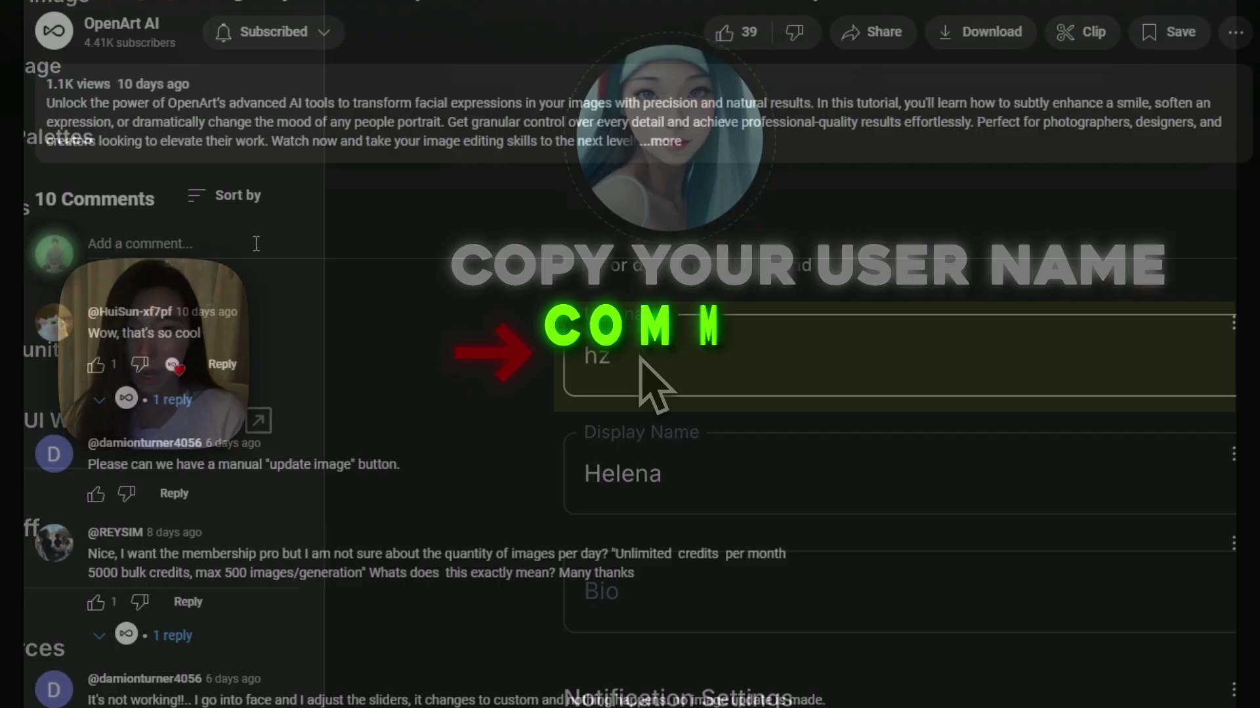
pyautogui.click(256, 244)
pyautogui.write('sketch')
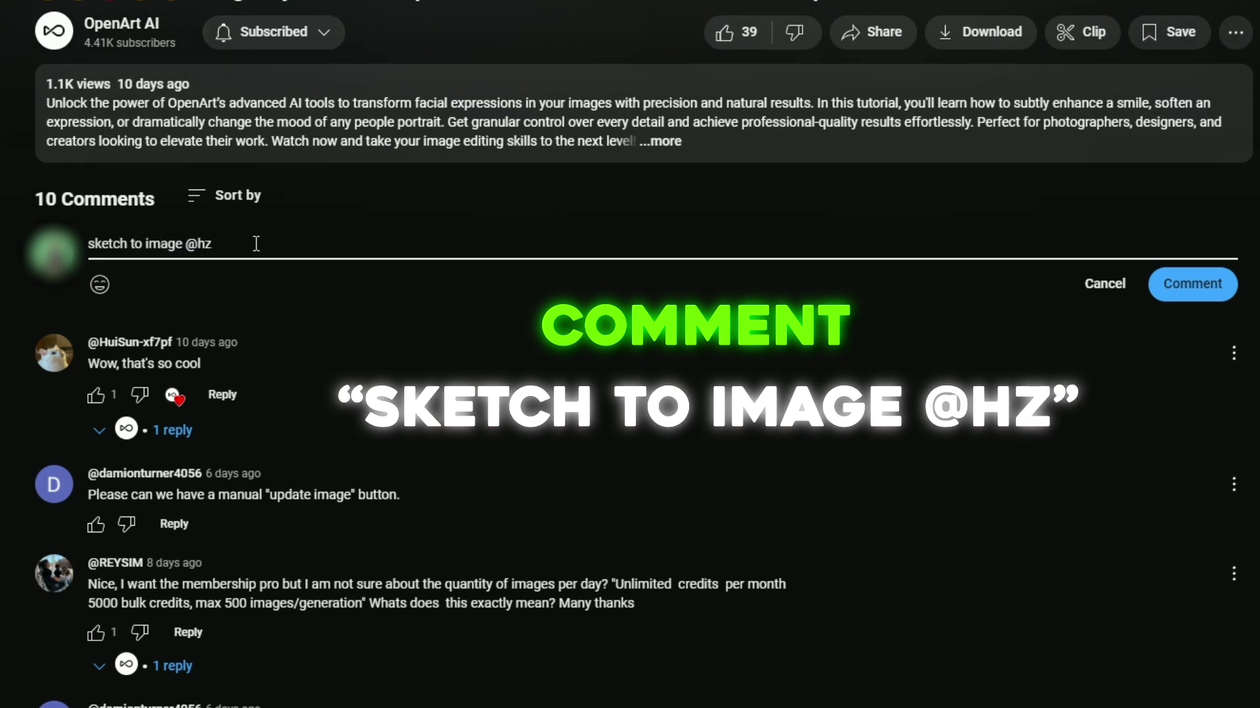
pyautogui.write(' to image @hz')
pyautogui.click(1155, 284)
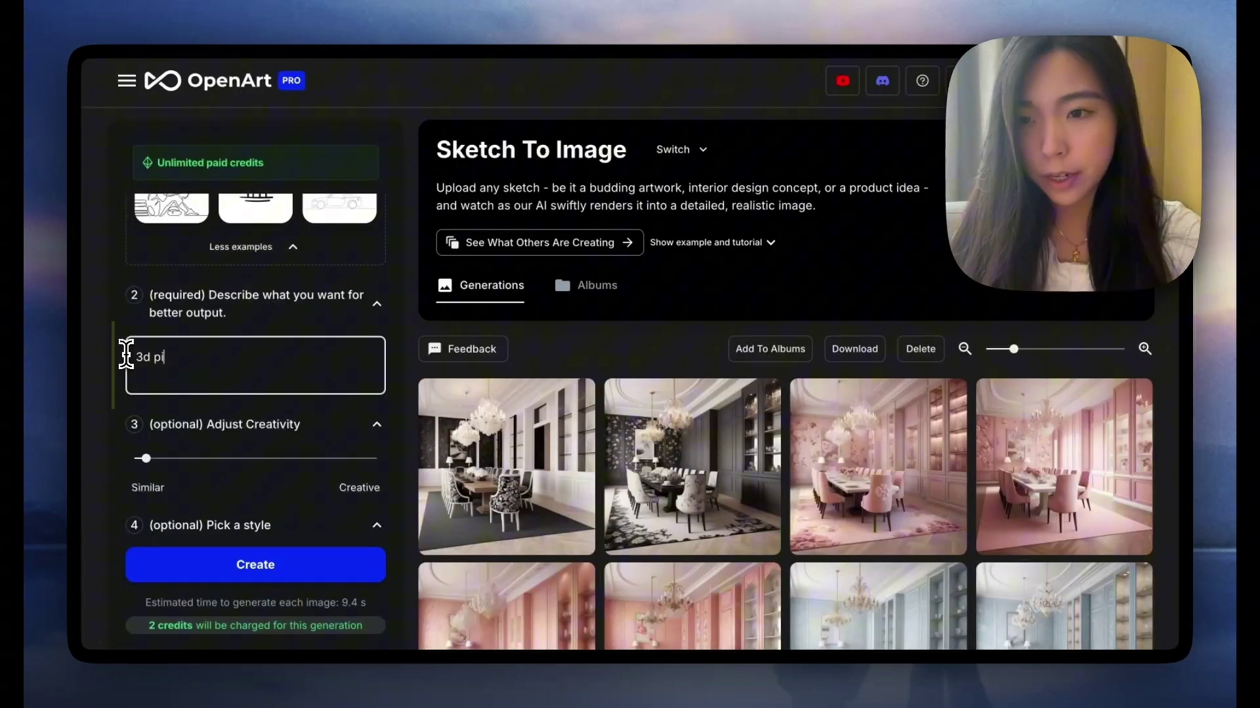
# - Generate the bus sketch in the Default style as "3d pixar style, bus in urban setting, semirealistic" and switch the style to Digital Art
pyautogui.write('ar')
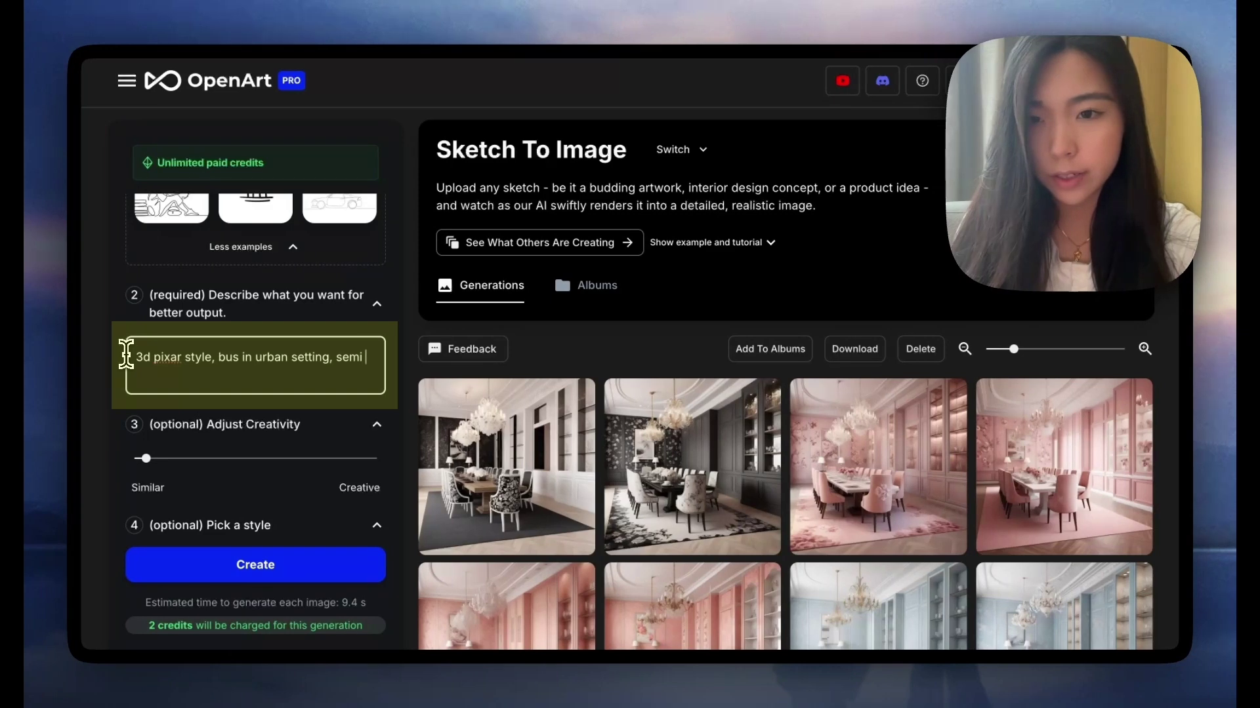
pyautogui.scroll(-4, 126, 355)
pyautogui.click(169, 327)
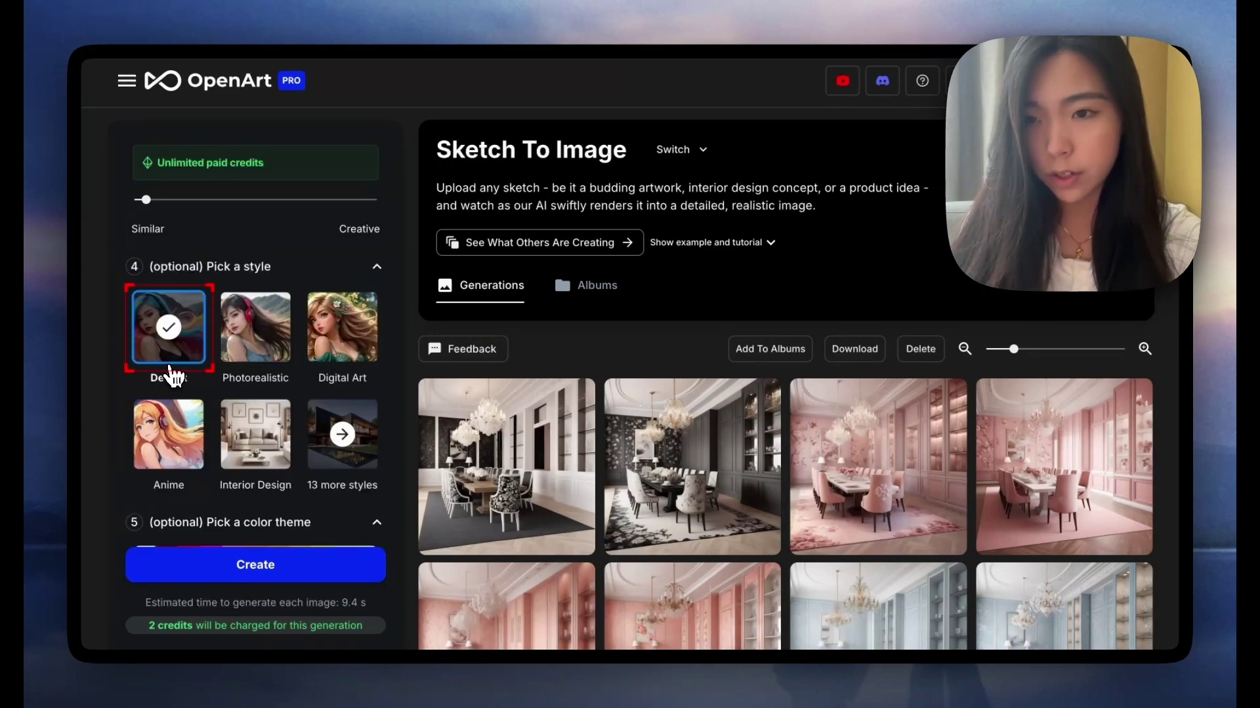
pyautogui.scroll(-3, 272, 352)
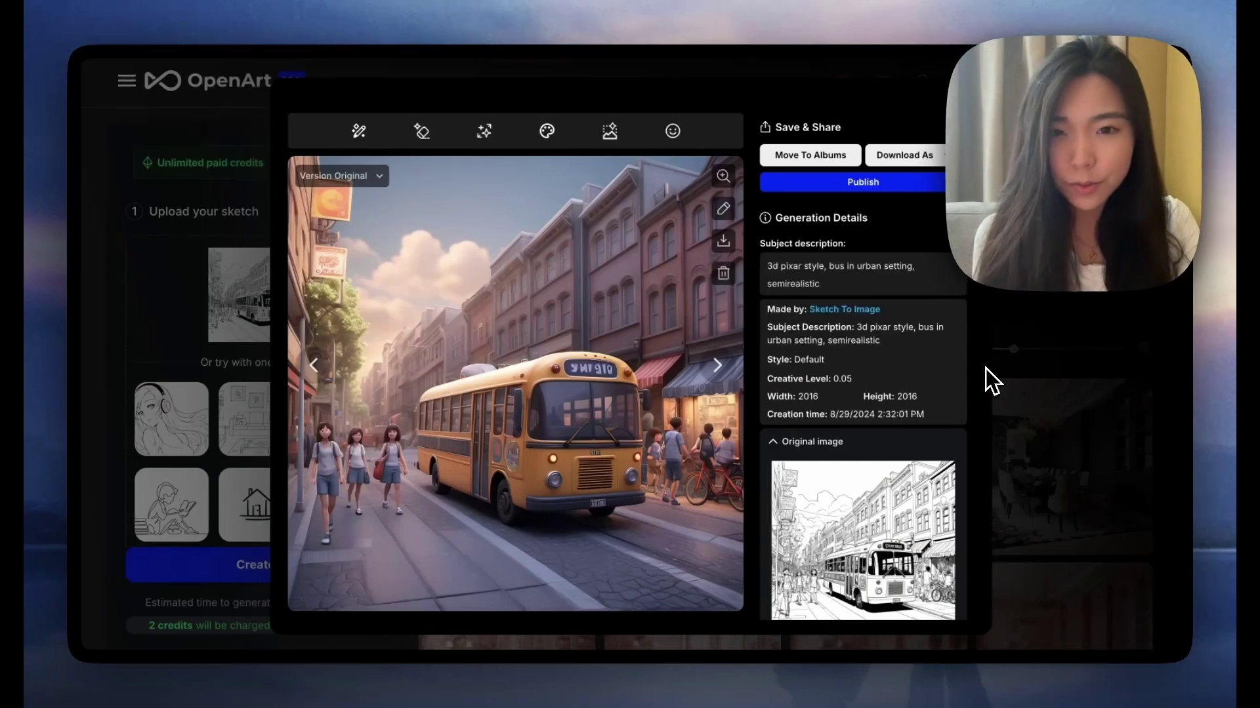
pyautogui.click(919, 441)
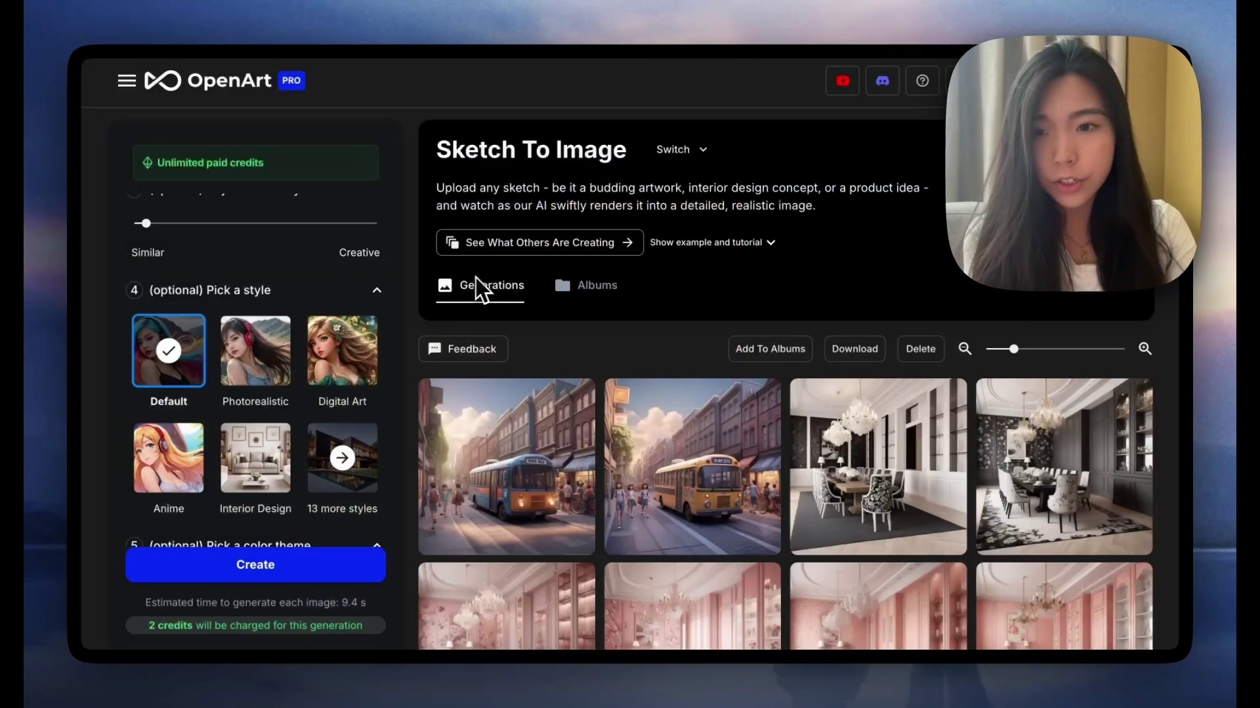
pyautogui.click(355, 357)
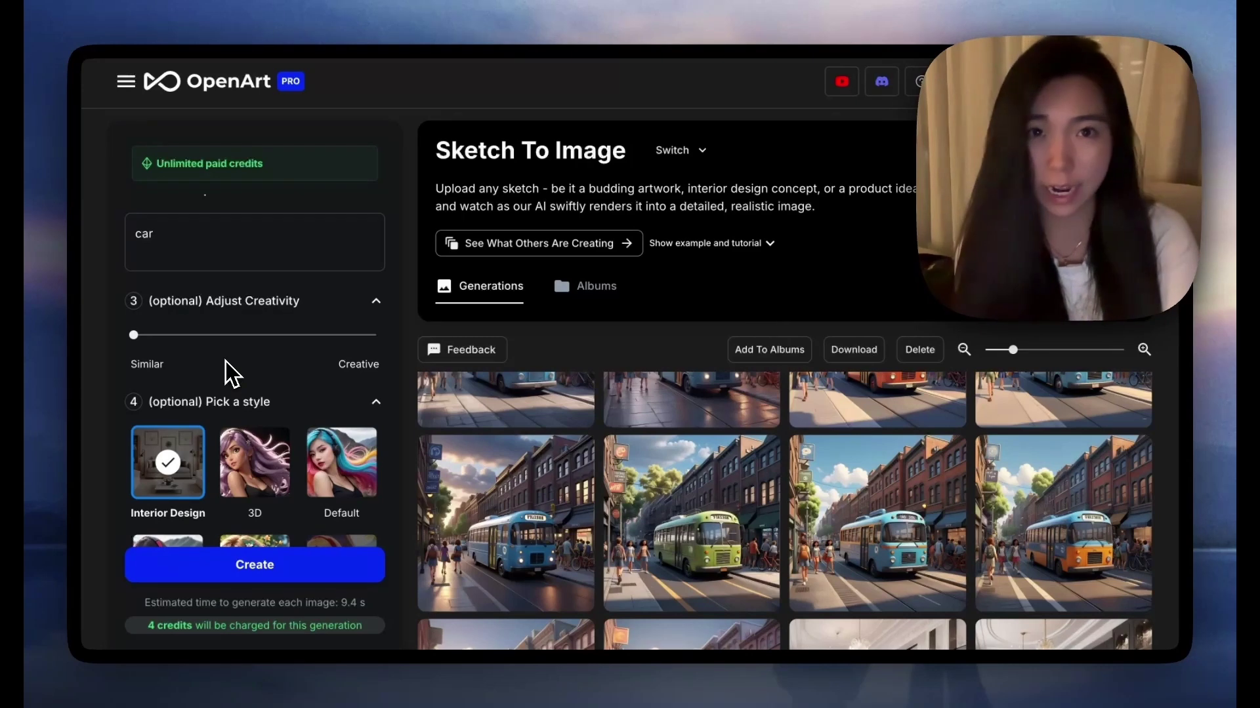
# - Review the creativity, description, style, color theme and style reference image settings for the car generation
pyautogui.moveTo(141, 342)
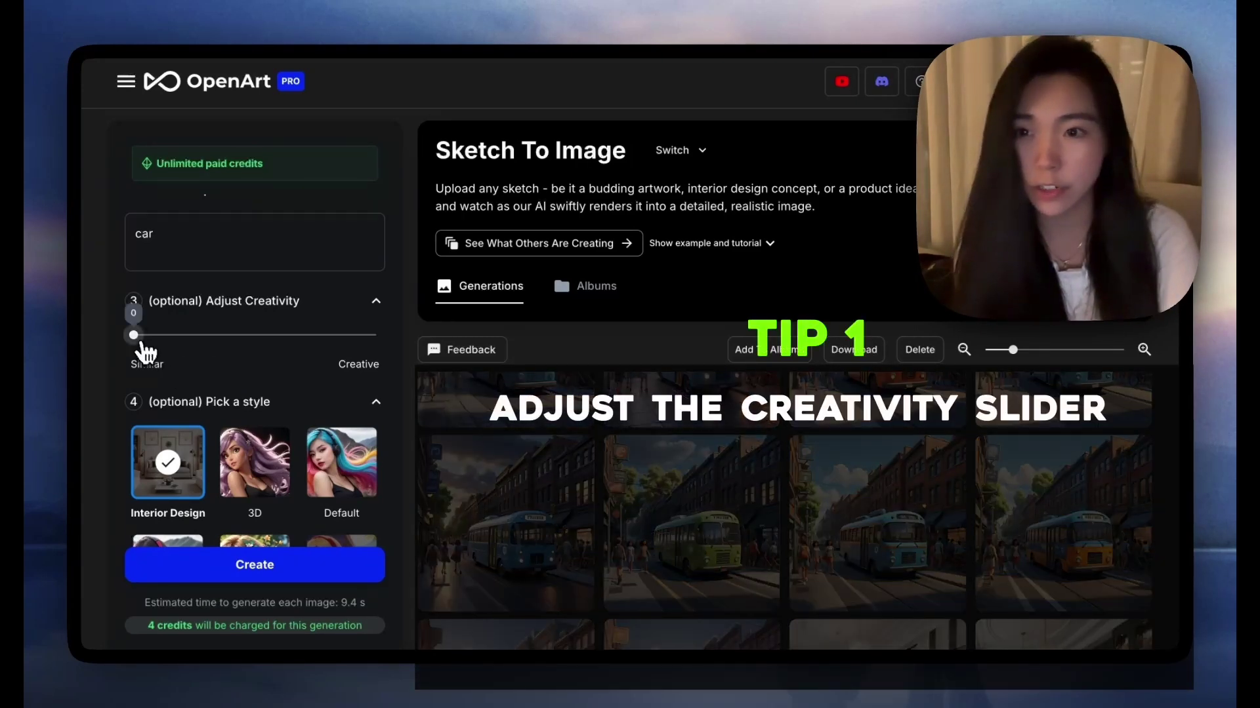
pyautogui.moveTo(142, 343)
pyautogui.mouseDown()
pyautogui.moveTo(352, 344)
pyautogui.moveTo(132, 342)
pyautogui.mouseUp()
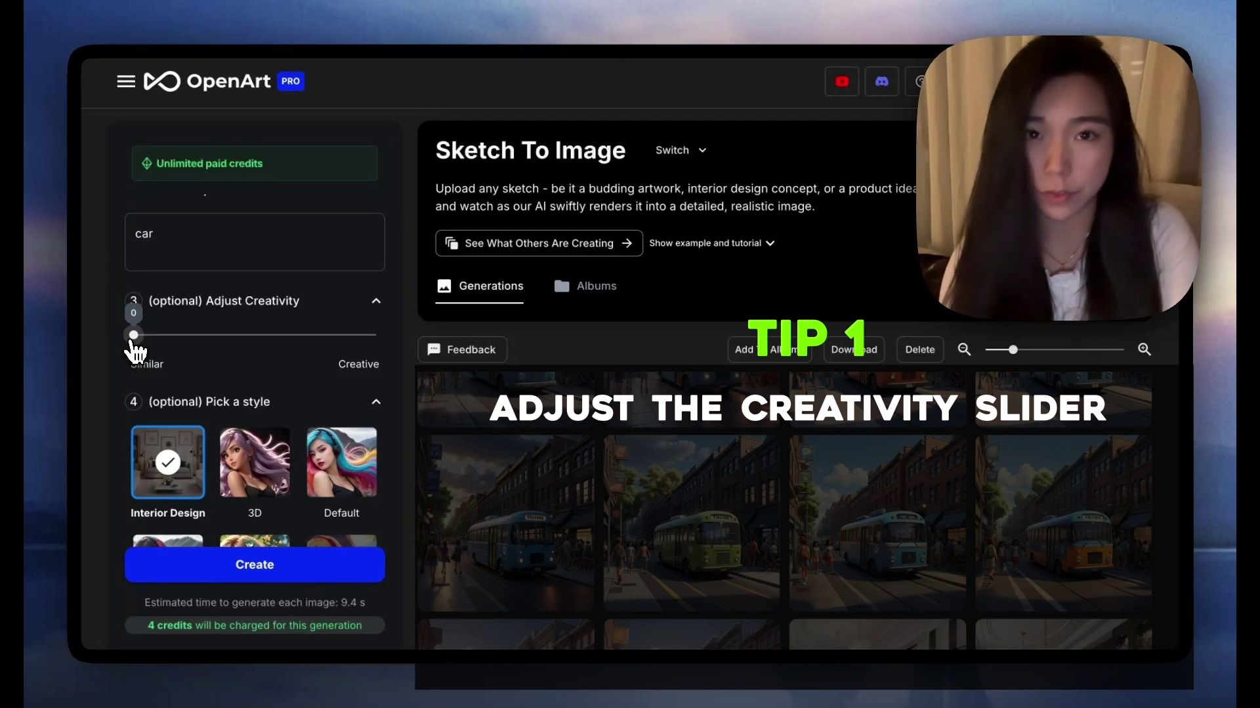
pyautogui.scroll(1, 273, 304)
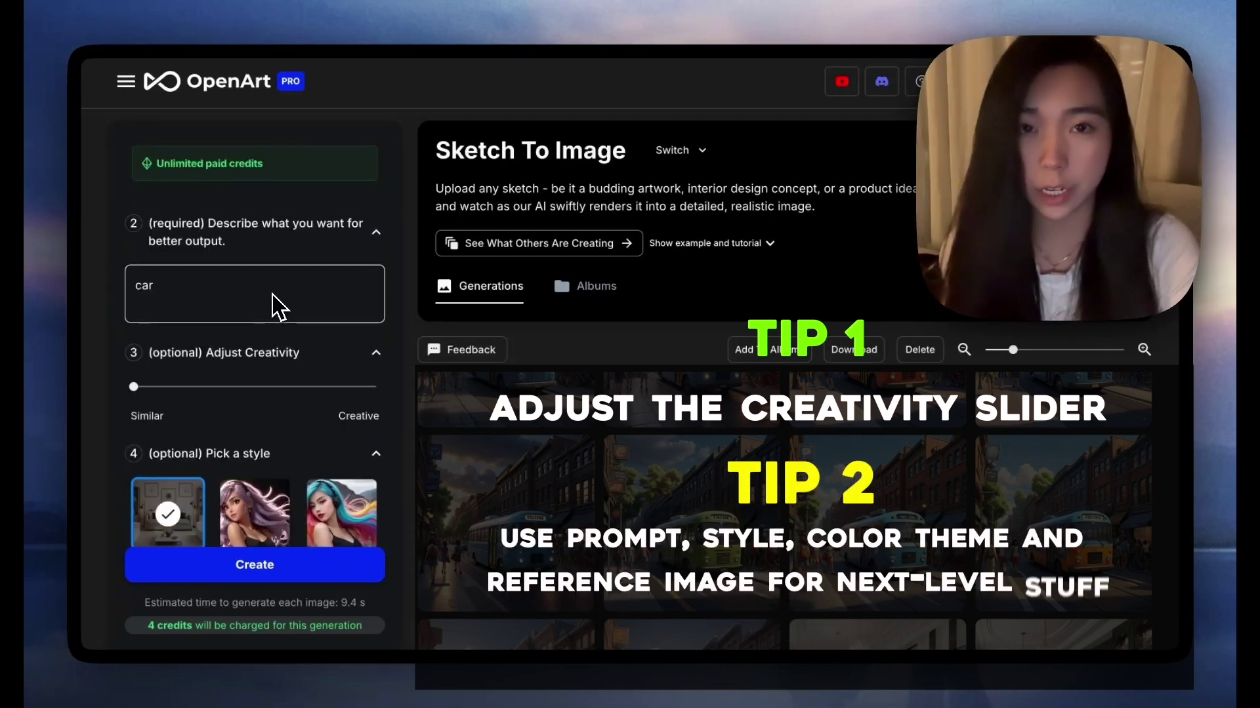
pyautogui.scroll(-3, 289, 336)
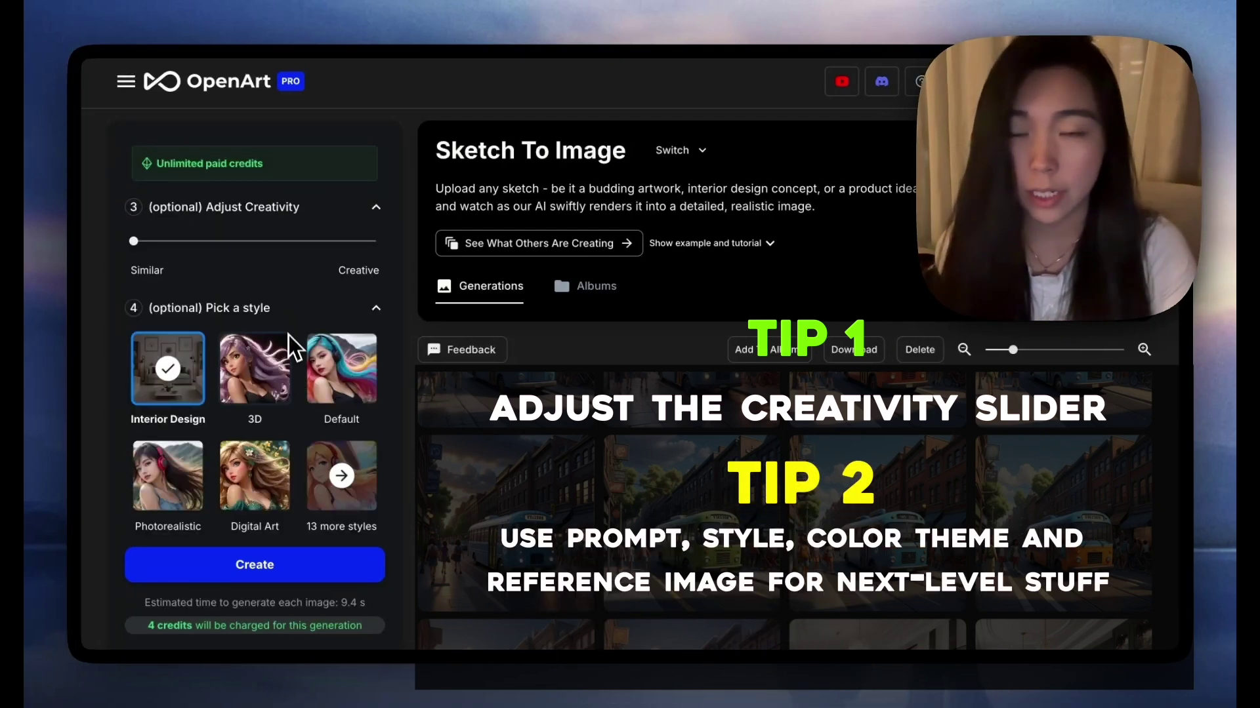
pyautogui.scroll(-6, 172, 357)
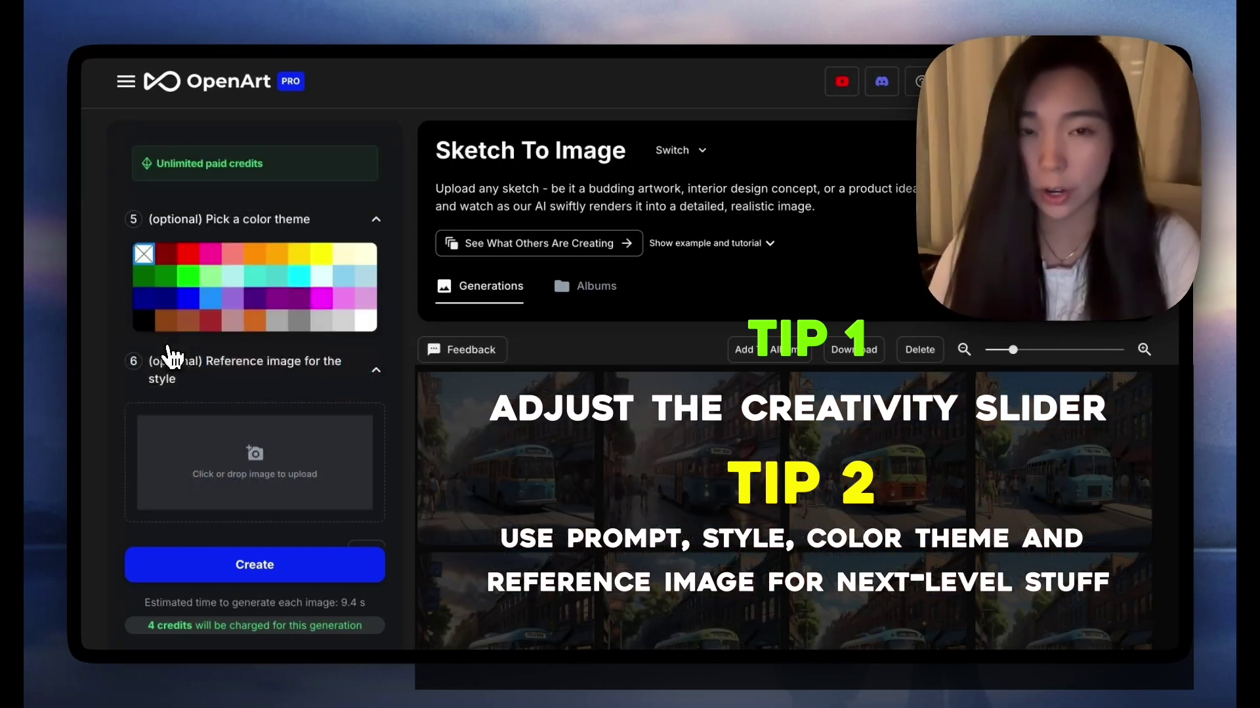